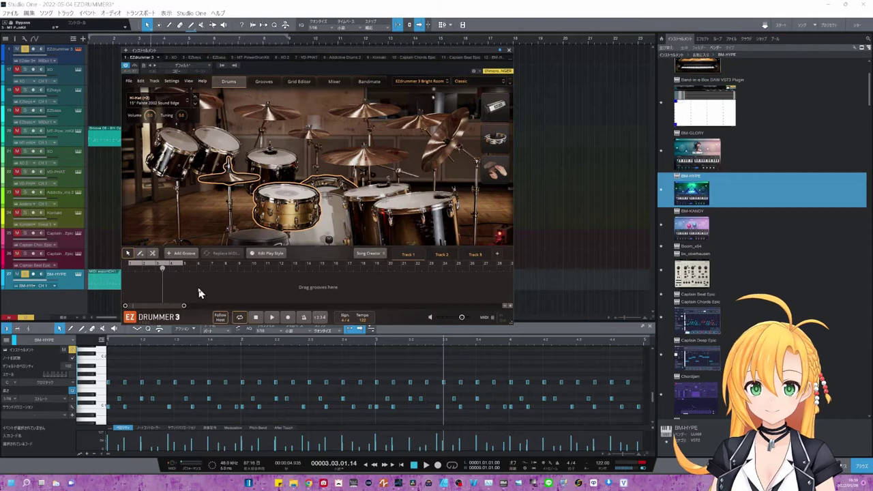
- Switch to the browser and look through the TOONTRACK DRUM MIDI PACK SERIES products on SONICWIRE
key(alt+Tab)
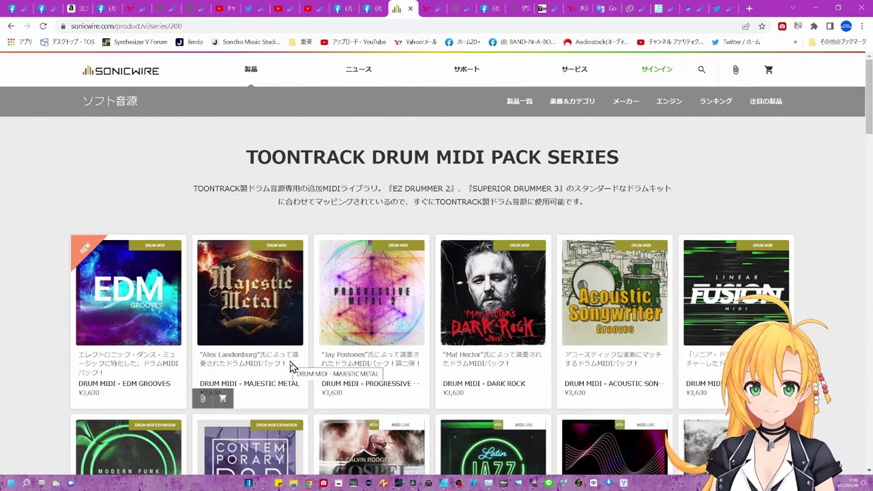
scroll(290, 369, down, 10)
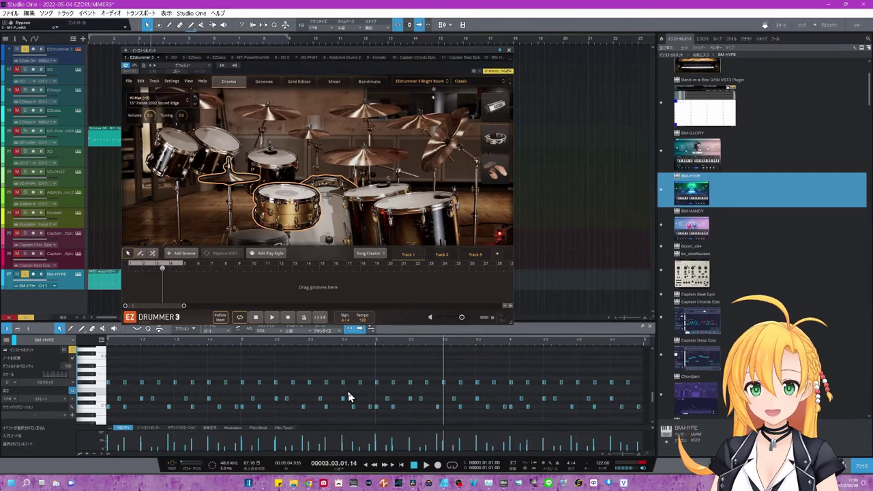
- Open the MT-PowerDrumKit track's instrument and audition Groove 07 8th Open Hi-Hat and its fills 08, 12 and 15
click(78, 133)
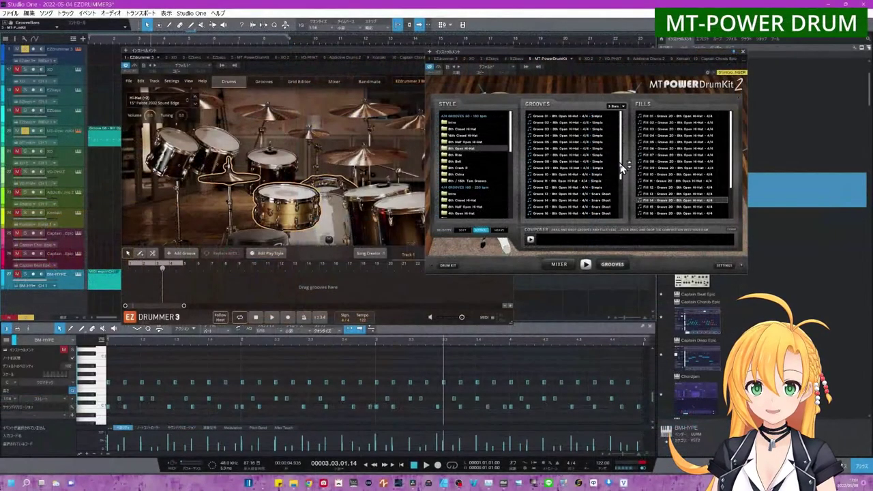
click(584, 156)
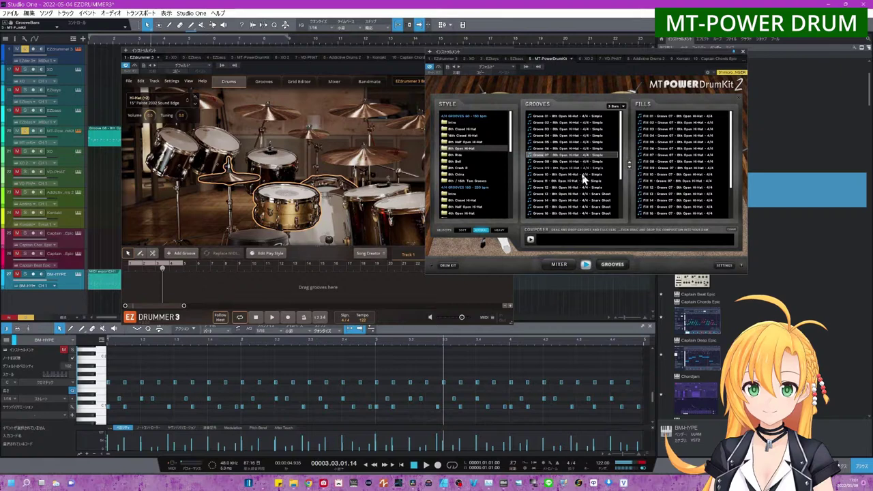
click(587, 266)
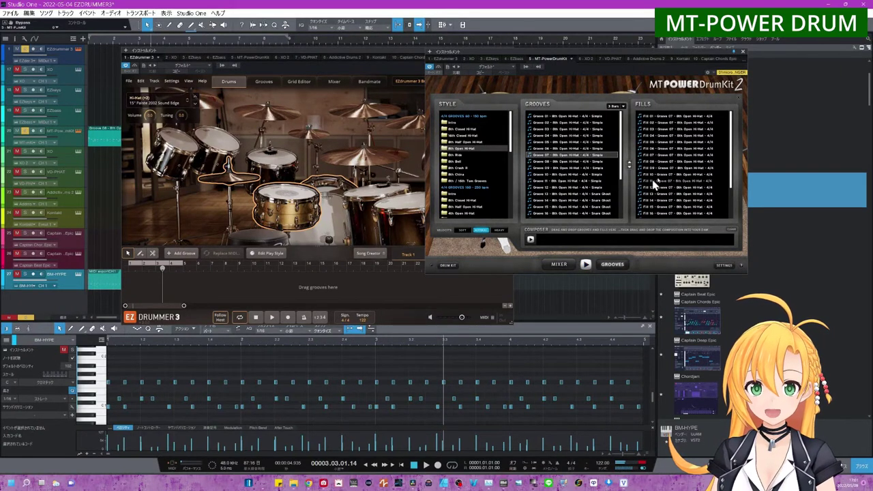
click(667, 164)
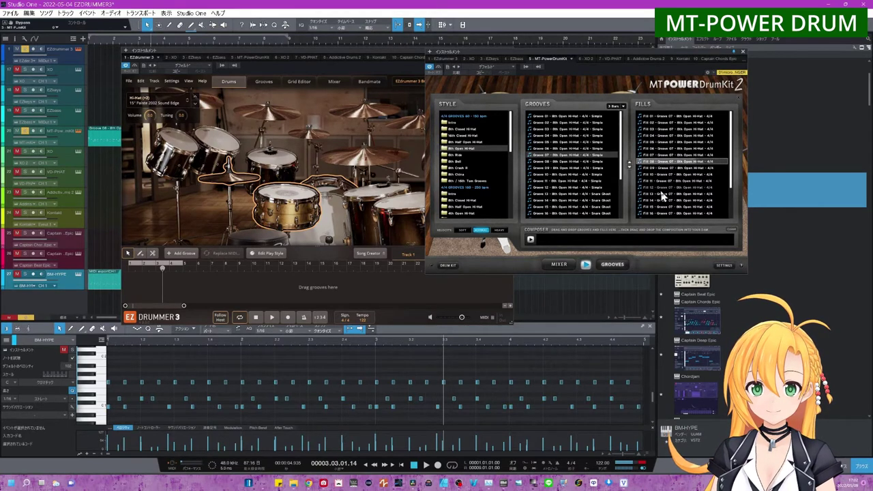
click(661, 190)
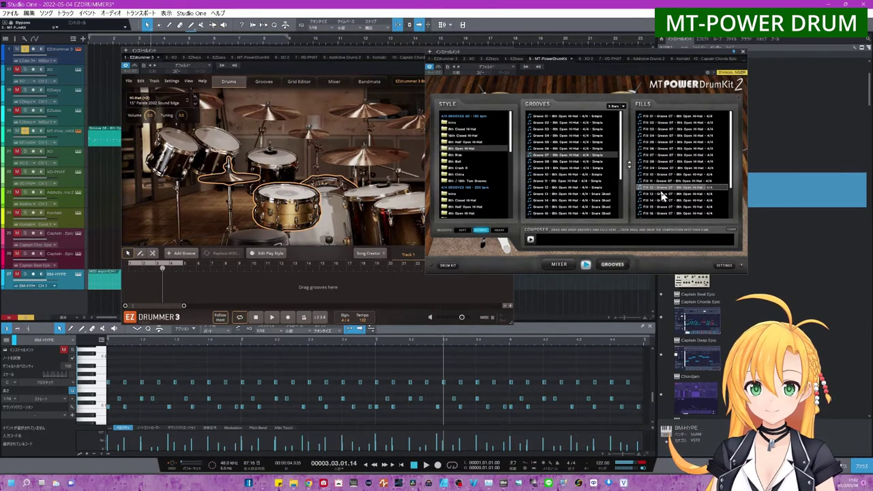
click(660, 206)
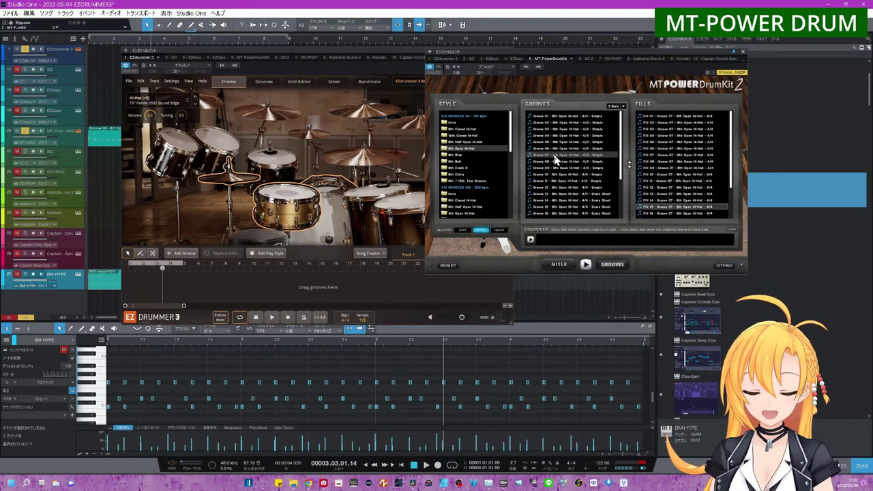
- Place MT-PowerDrumKit's Groove 07 at the start of the EZdrummer 3 timeline, followed directly by Fill 13
drag(556, 157, 144, 291)
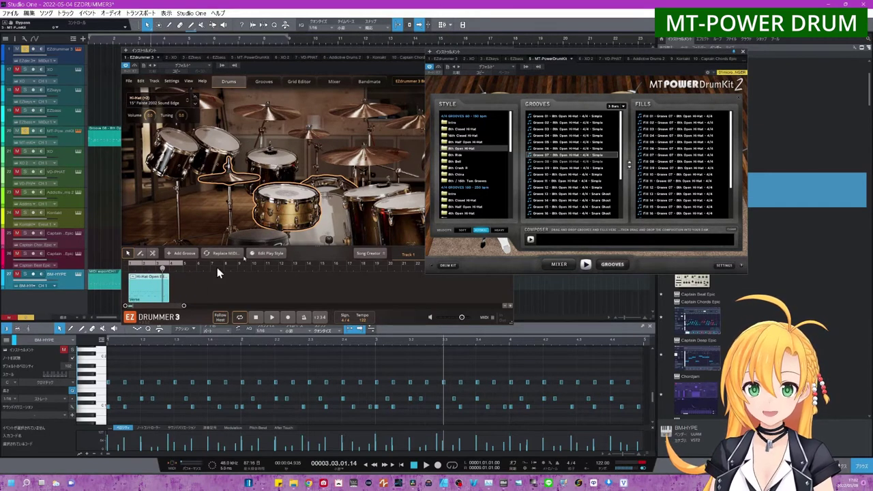
click(655, 195)
drag(655, 198, 172, 292)
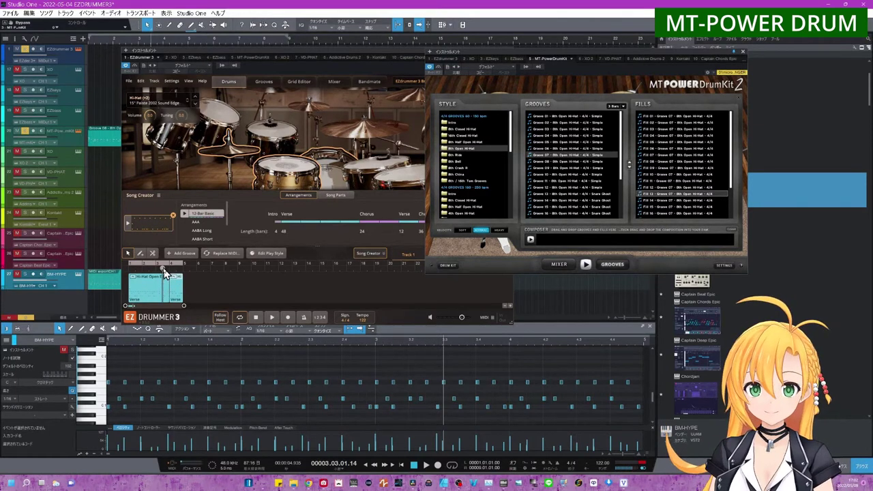
- Play the imported groove and fill from the start of the EZdrummer 3 timeline, and stop playback
click(164, 272)
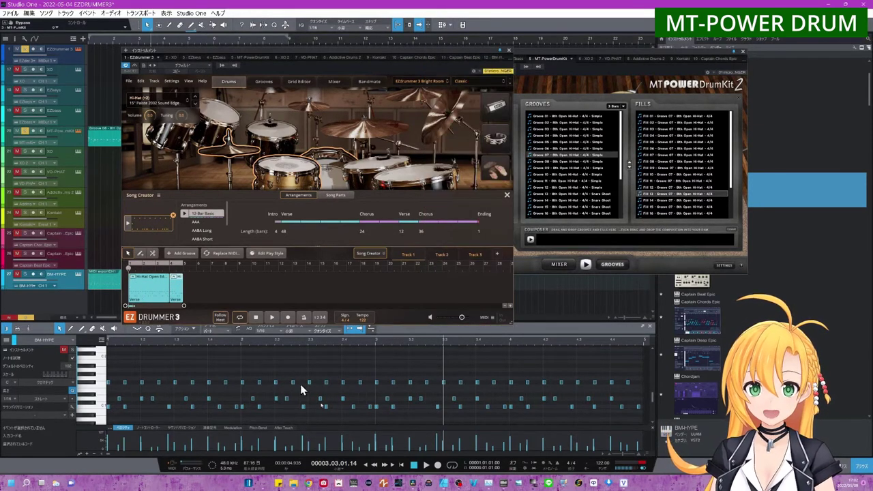
click(273, 319)
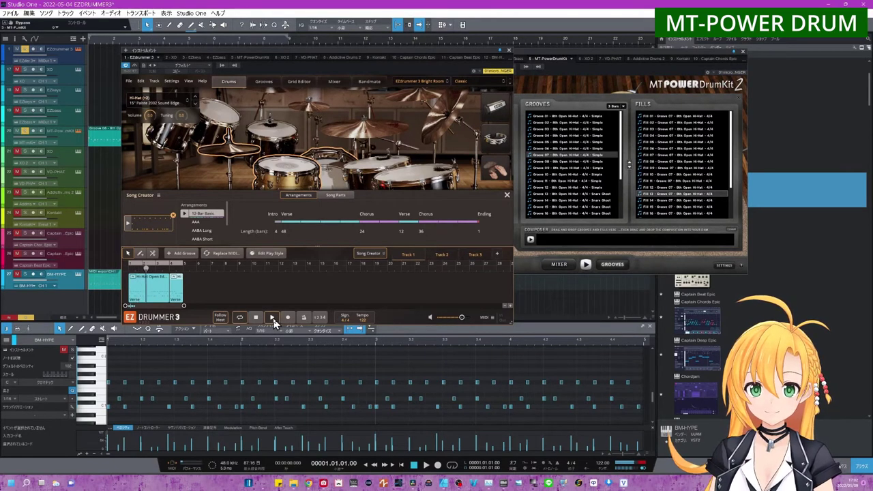
click(254, 318)
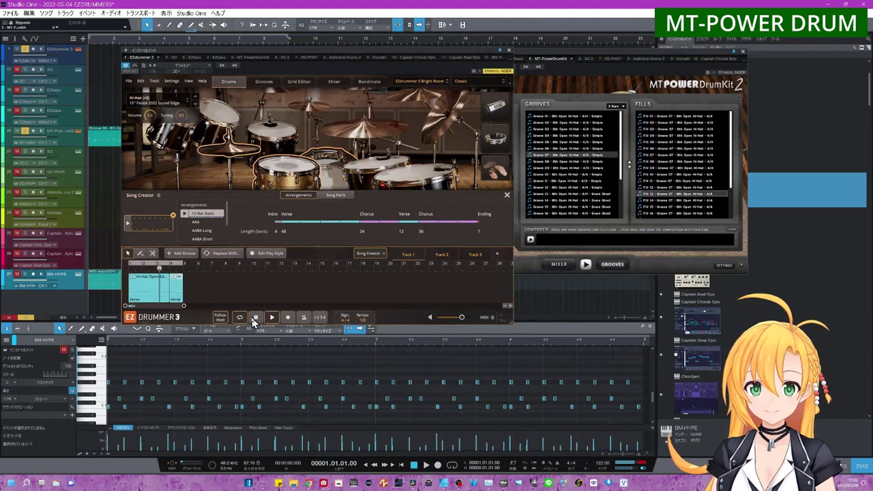
click(254, 319)
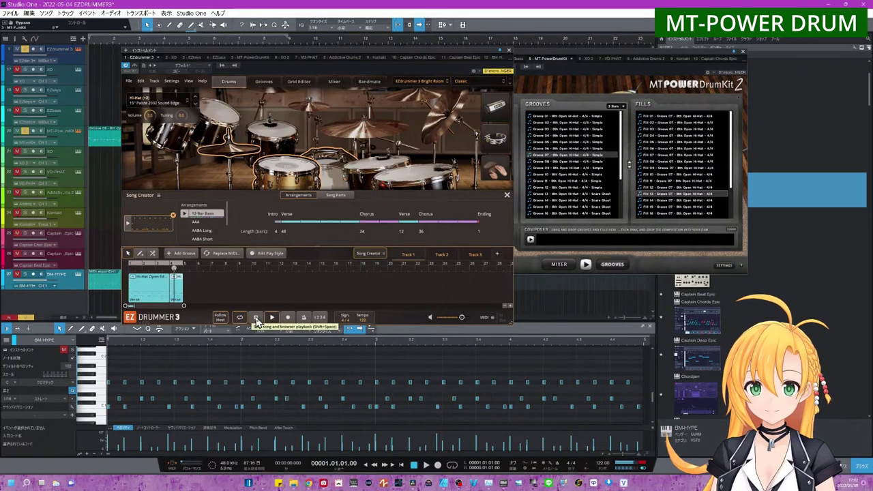
click(256, 320)
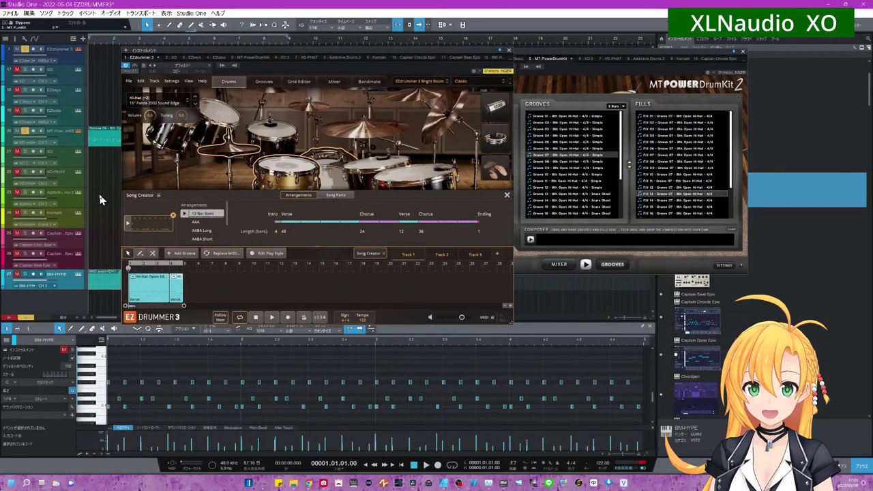
- Open the XO instrument on track 21 and audition several kick samples in the Space view
click(77, 152)
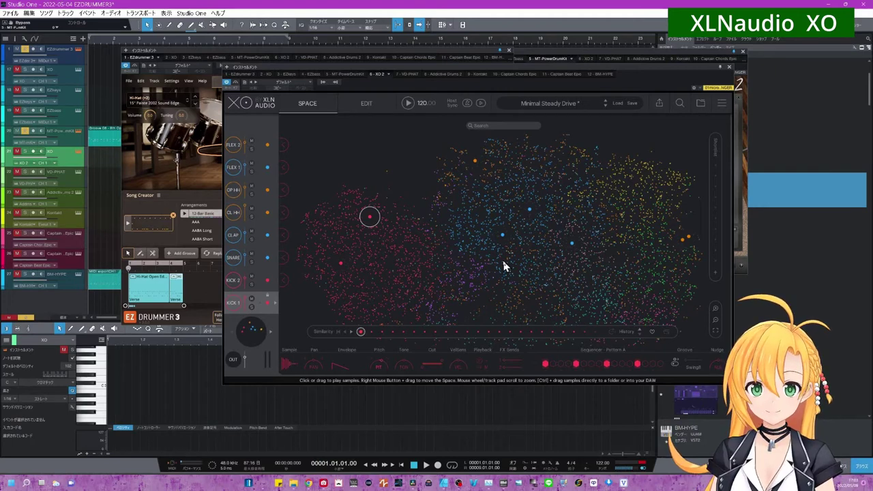
click(350, 214)
click(367, 226)
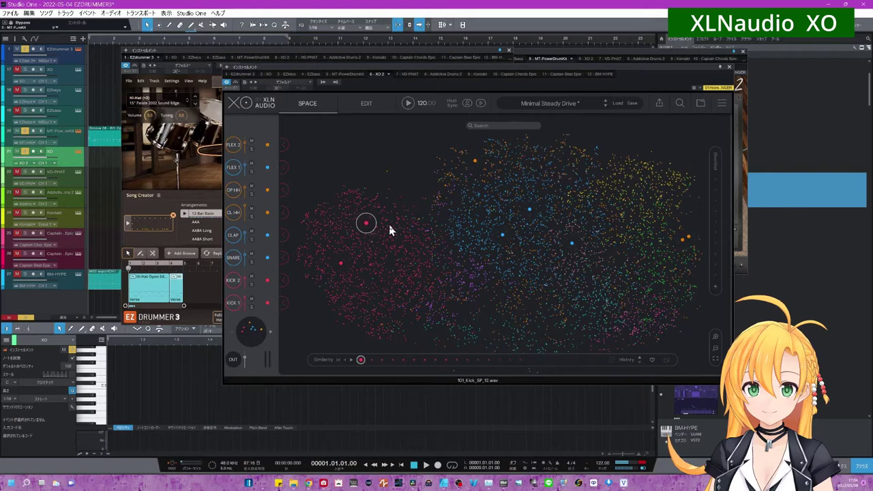
click(391, 226)
click(362, 230)
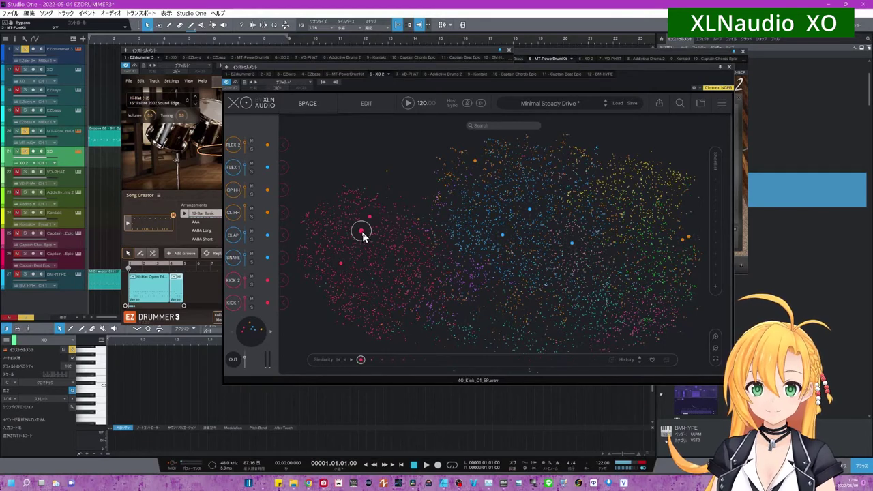
- Audition snare samples in XO's Space view and assign the selected hi-hat sample to the SNARE slot
click(462, 211)
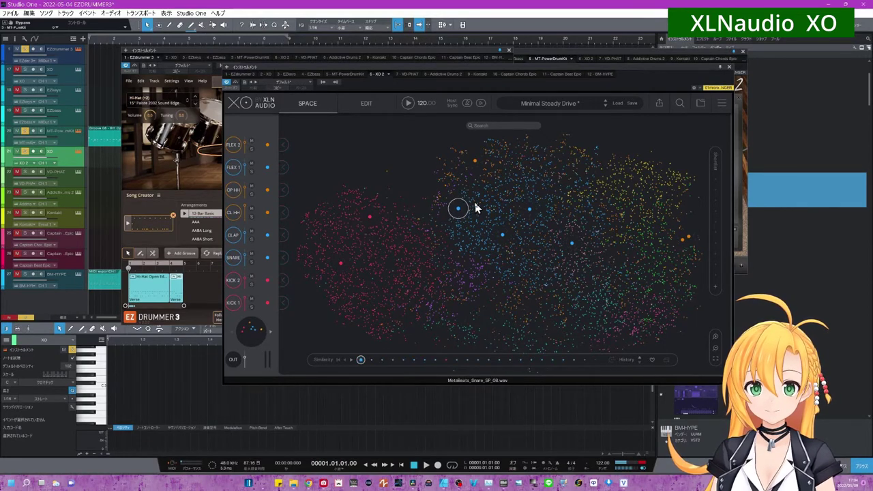
click(475, 204)
click(501, 196)
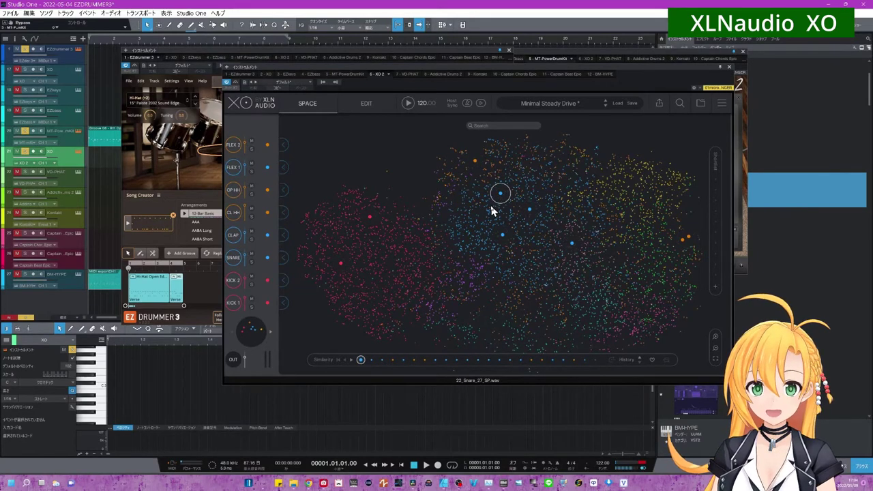
click(494, 211)
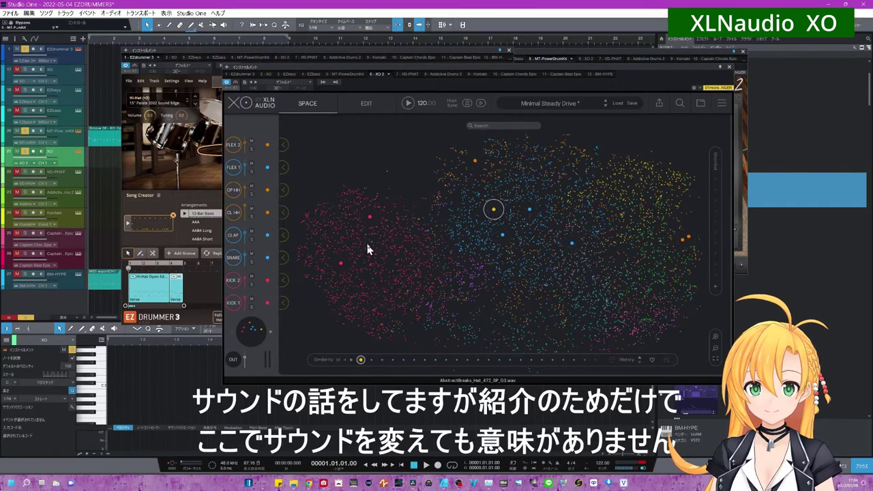
click(286, 259)
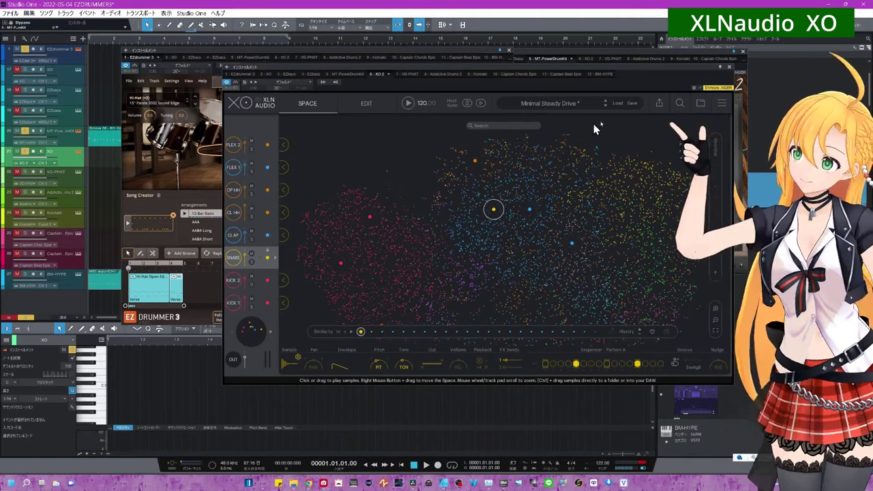
- Clear the EZdrummer 3 timeline and place XO's Minimal Steady Drive beat at its start as MIDI
click(659, 103)
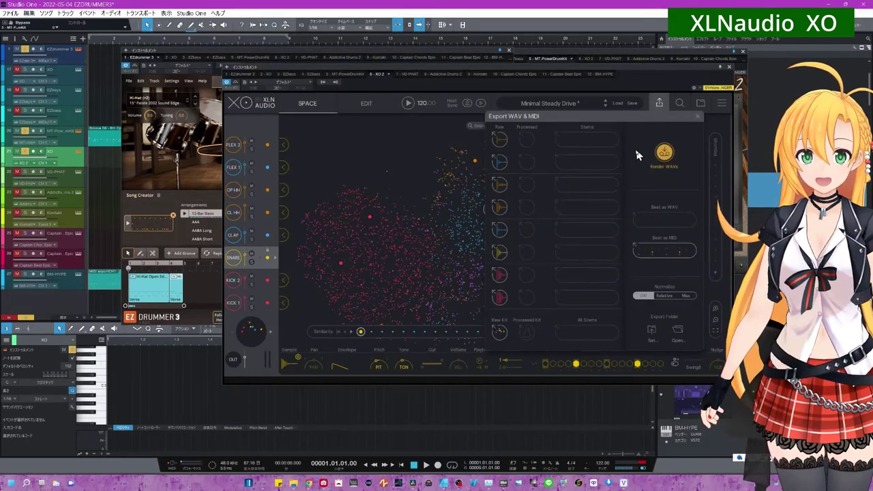
click(198, 292)
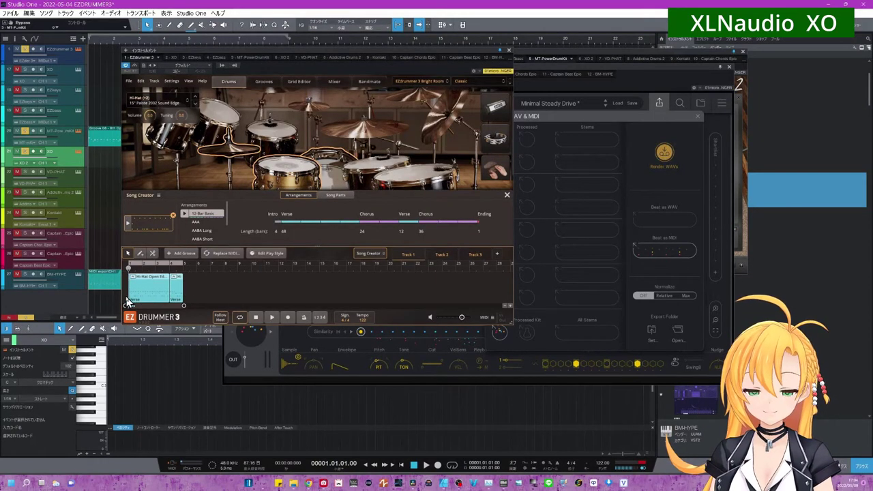
click(634, 211)
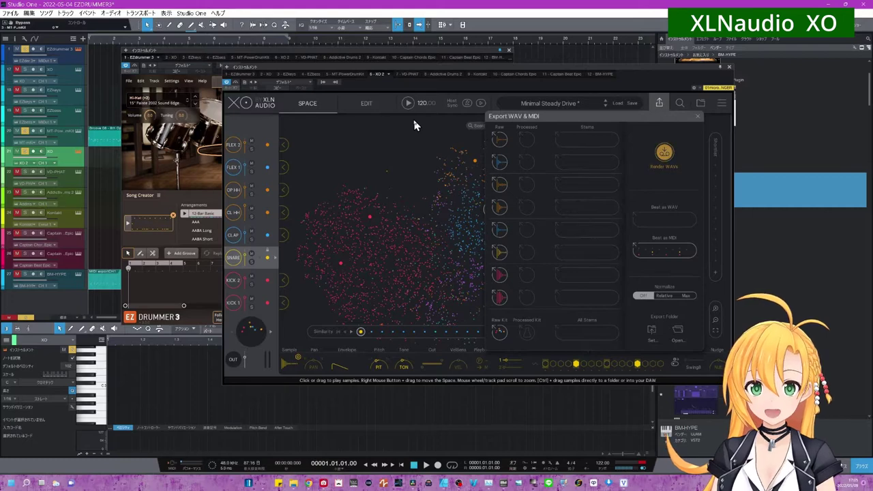
drag(654, 251, 133, 284)
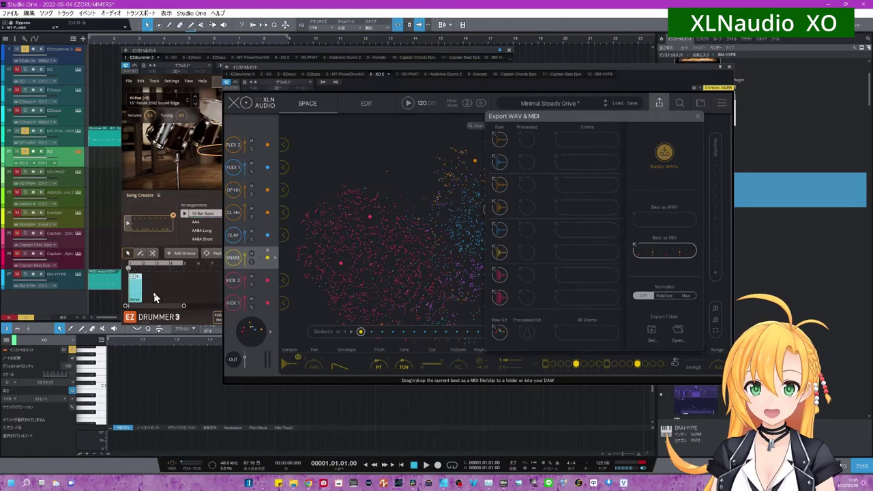
- Play the imported XO beat over a shortened loop range and clear it from the EZdrummer 3 timeline
click(182, 263)
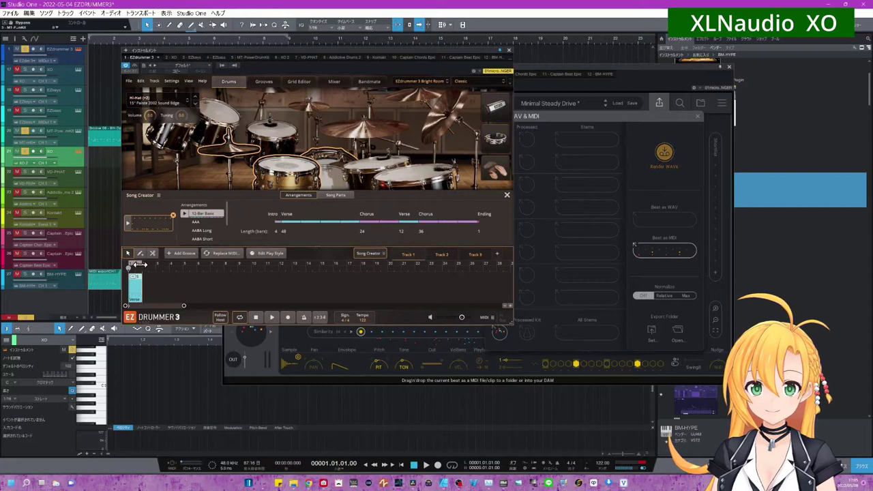
click(271, 318)
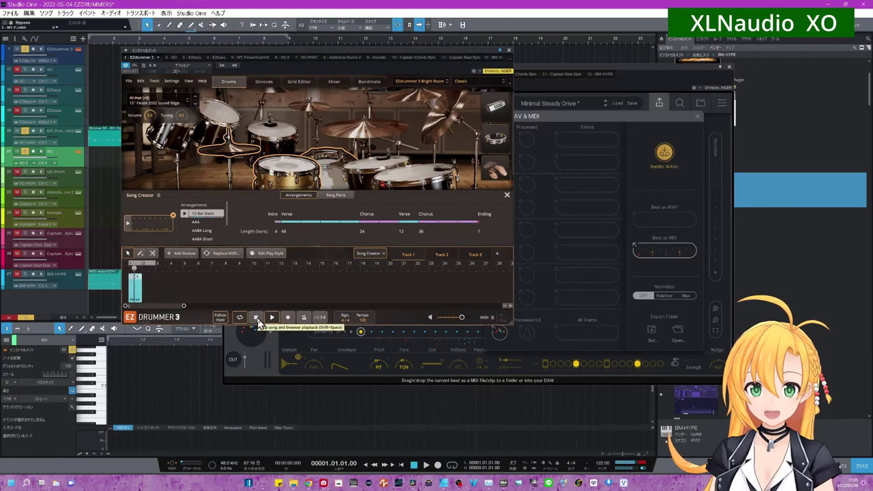
click(258, 319)
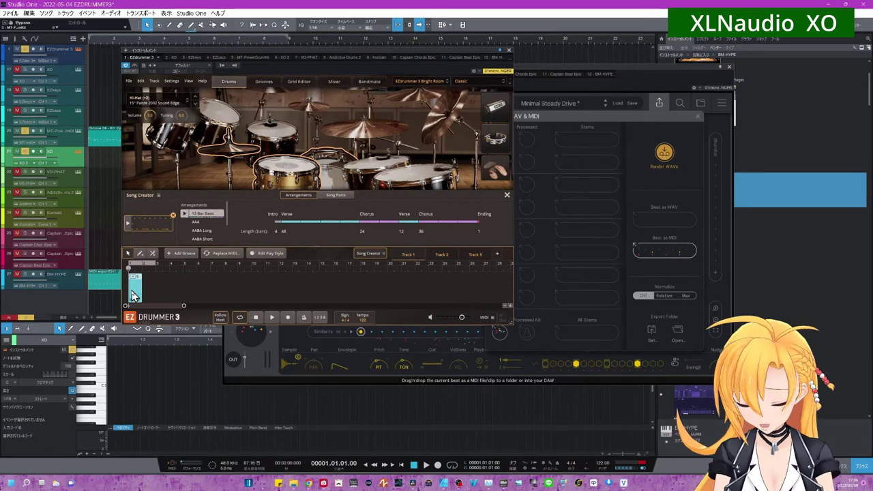
drag(133, 295, 82, 212)
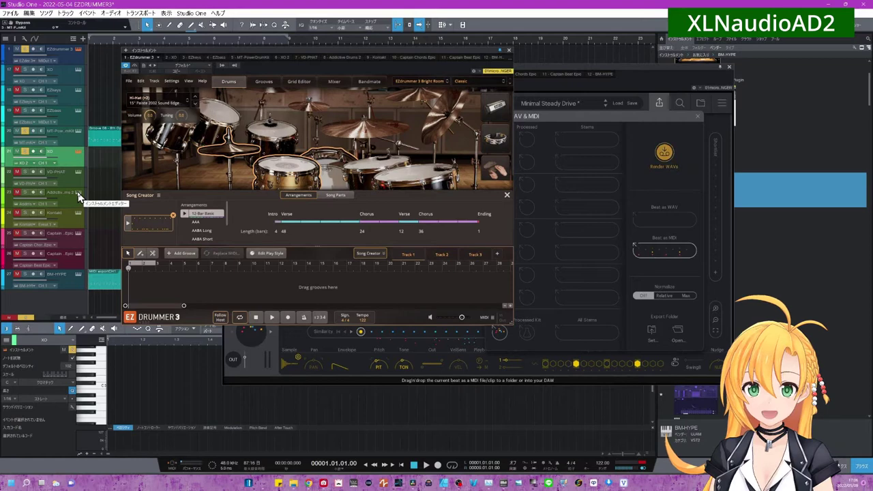
- Audition Retro Song 32 Retro Shuffle (Verse) in Addictive Drums 2 and place it at the start of the EZdrummer 3 timeline
click(79, 198)
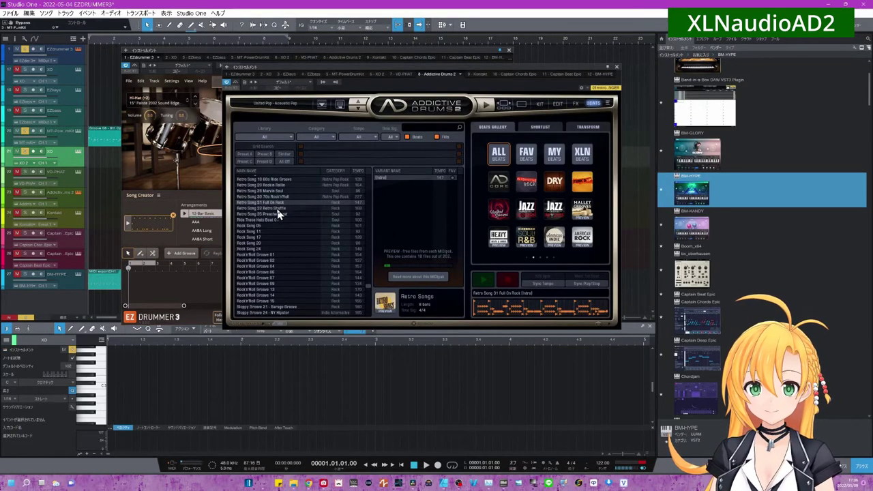
click(278, 209)
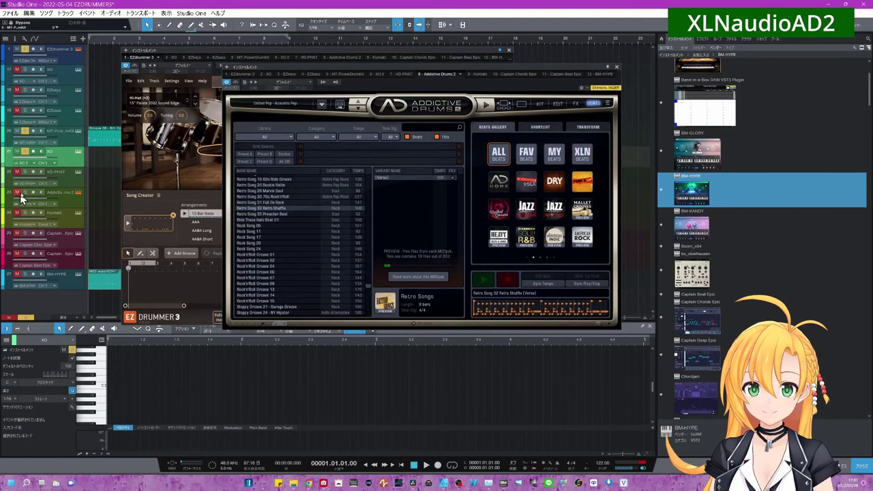
click(481, 280)
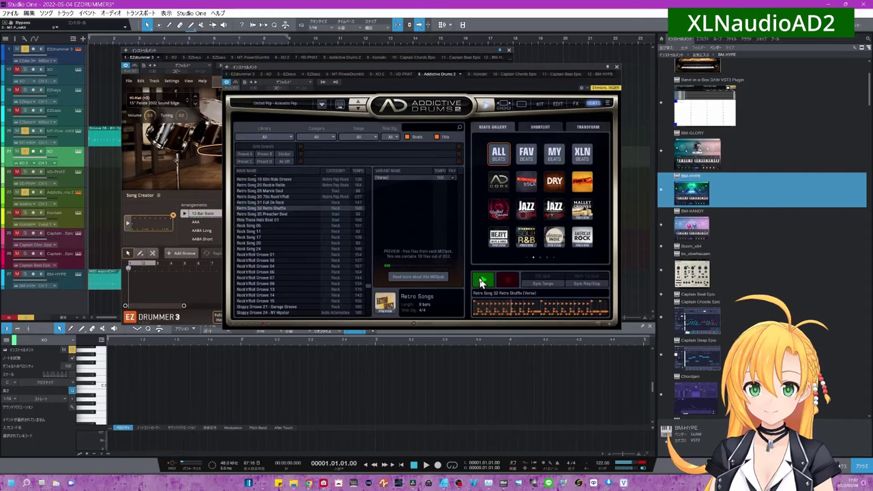
click(481, 280)
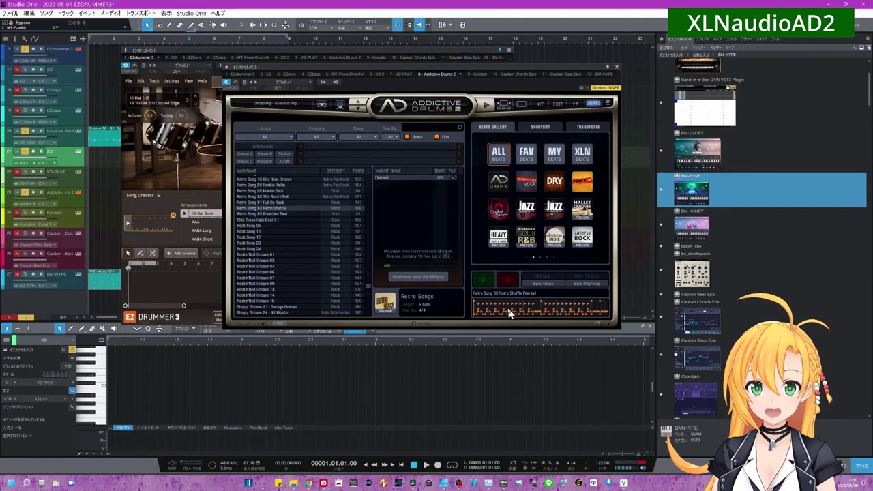
drag(509, 312, 239, 262)
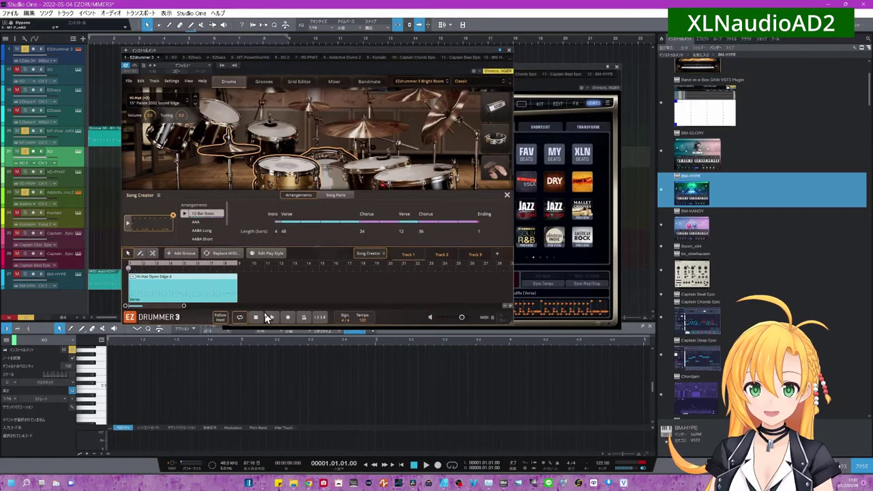
- Play the imported Retro Shuffle groove from the start of the EZdrummer 3 timeline
click(272, 318)
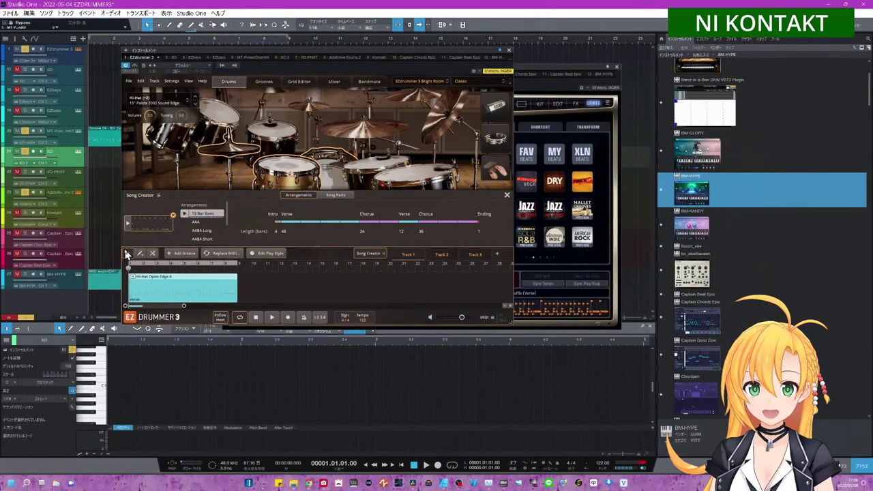
- Open the Kontakt track's instrument and audition the current groove of Studio Drummer's Stadium Kit
click(78, 213)
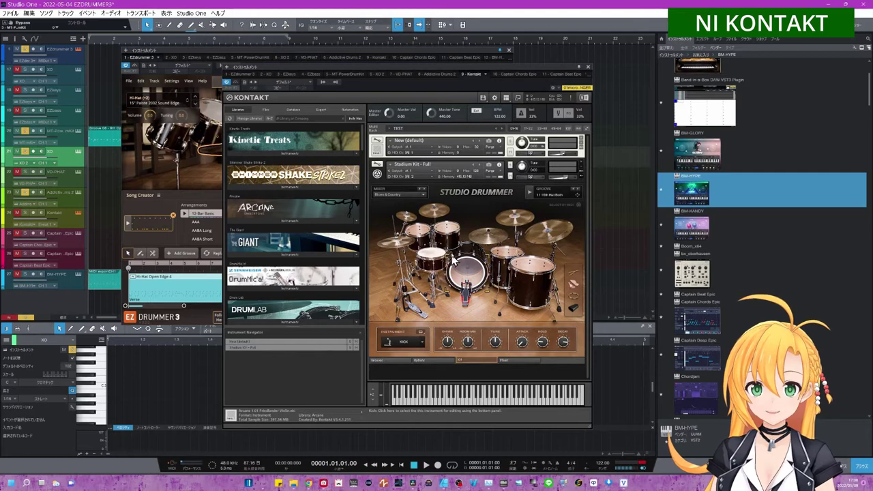
click(531, 193)
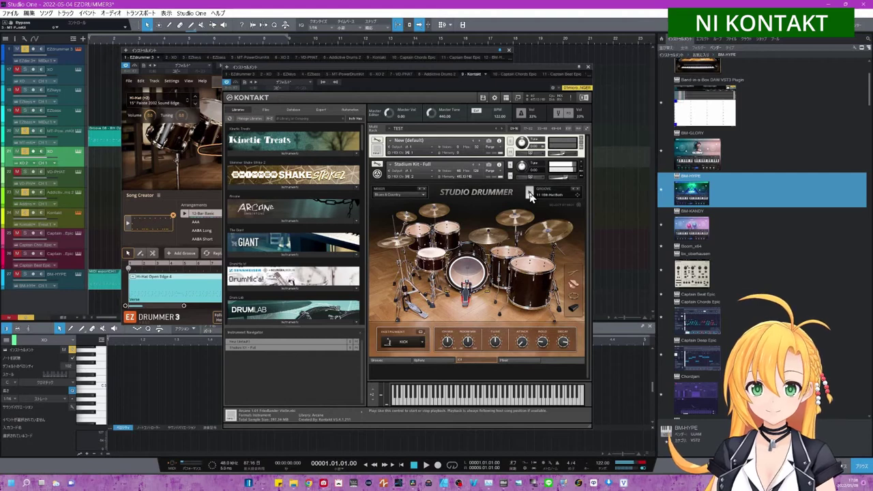
click(531, 194)
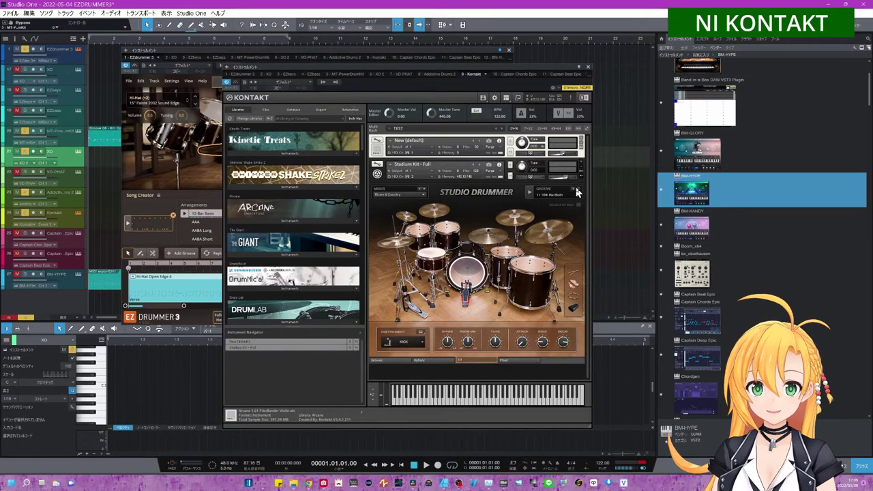
- Replace the groove on the EZdrummer 3 timeline with Studio Drummer's current groove, placed at the start, and play it
click(193, 292)
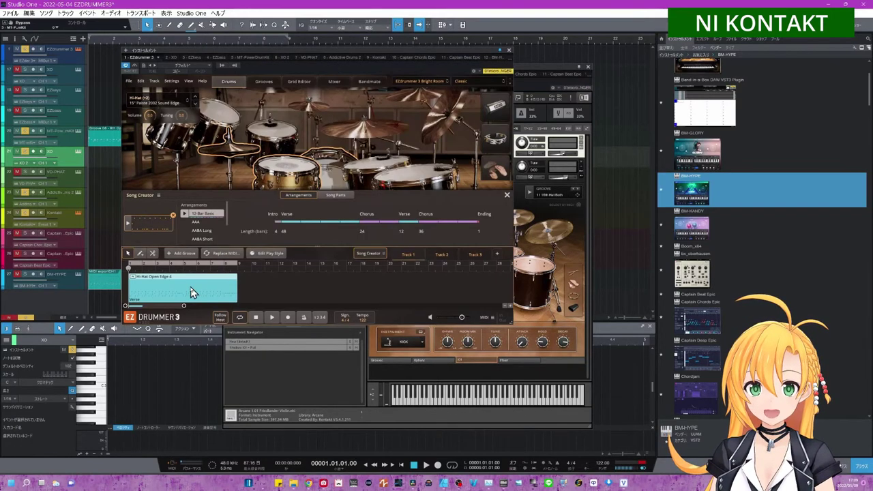
key(Delete)
click(554, 215)
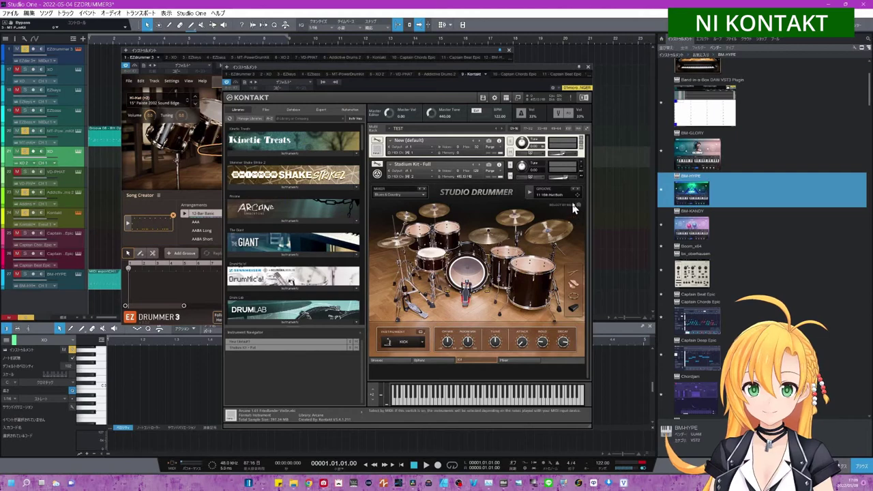
drag(577, 200, 130, 281)
click(131, 281)
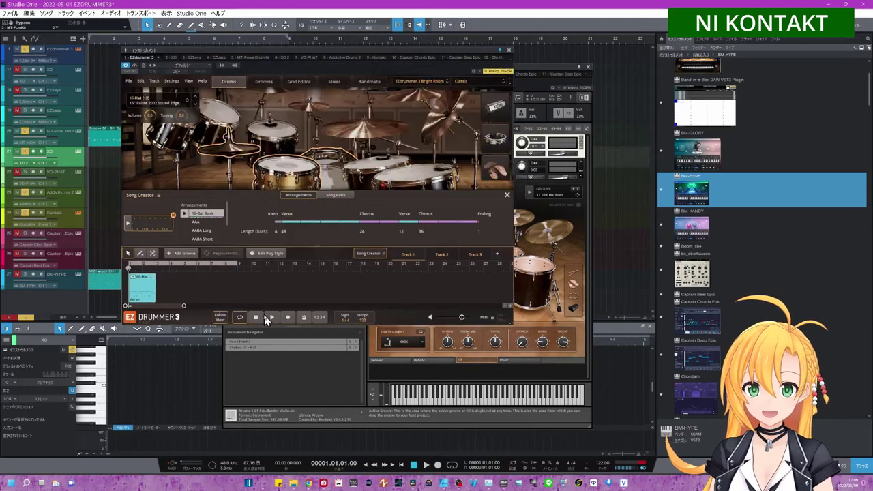
click(271, 319)
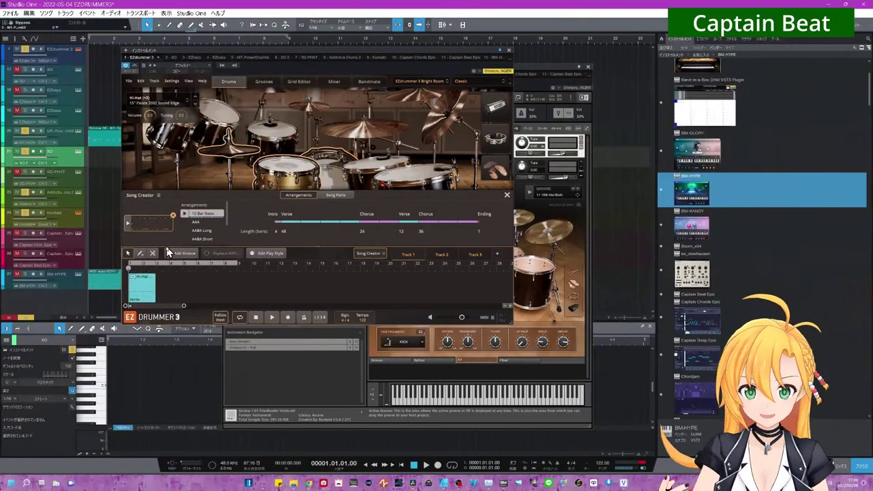
- Open Captain Beat Epic with its track soloed exclusively and play its Amigos 125 pattern from the project start
click(79, 265)
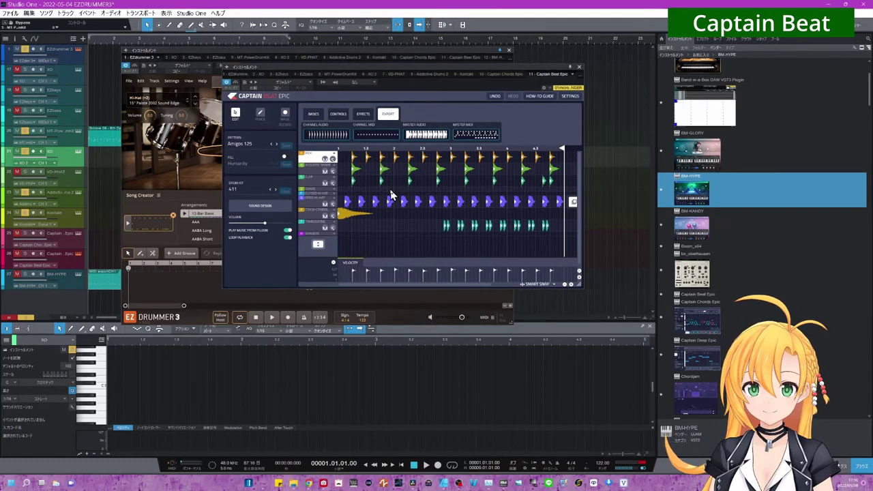
alt+click(25, 254)
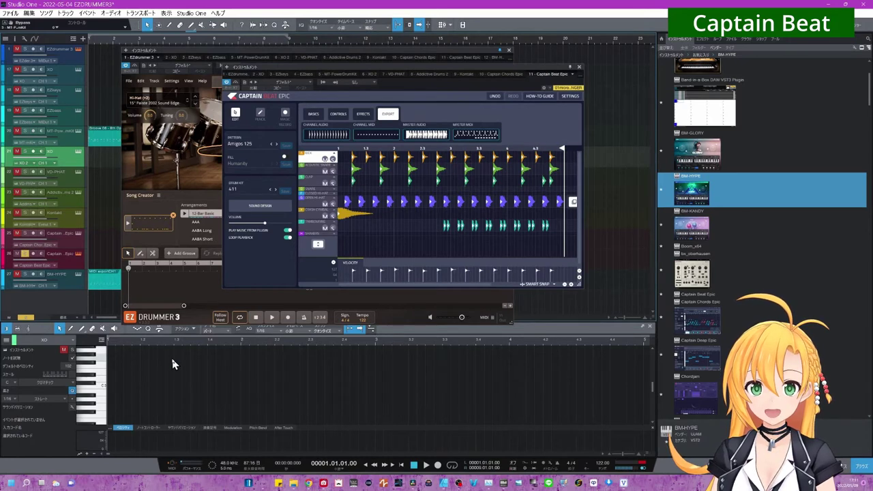
click(426, 467)
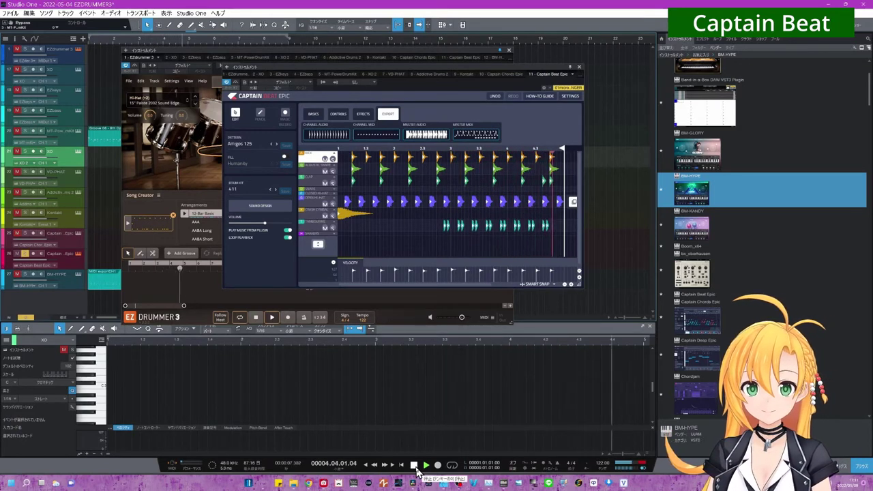
click(414, 464)
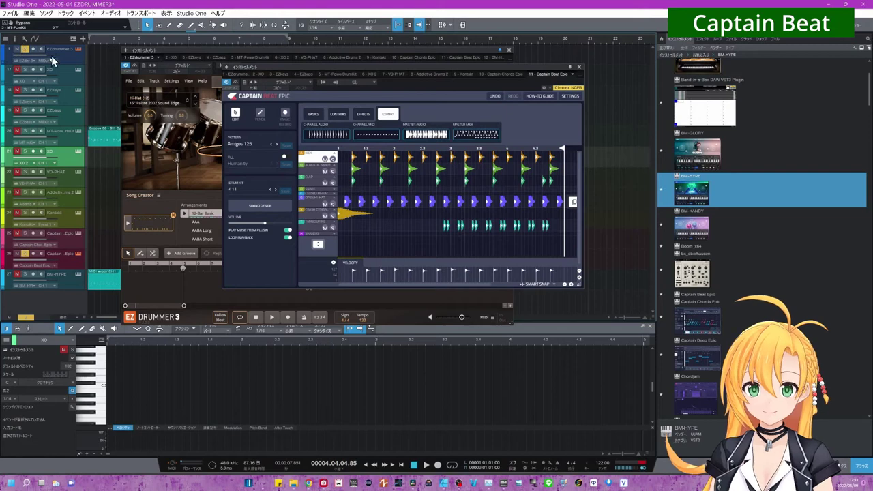
- Import Captain Beat's master MIDI, including tempo, at the start of the EZdrummer 3 timeline and play it
drag(475, 134, 130, 273)
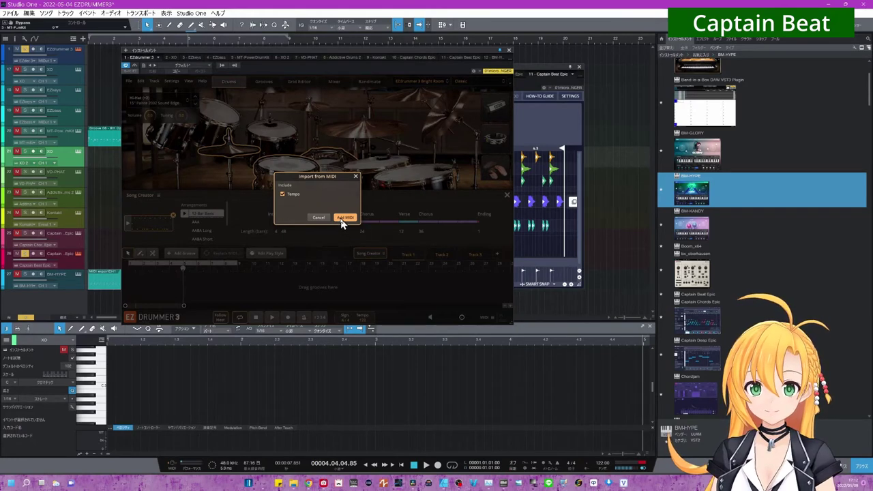
click(342, 221)
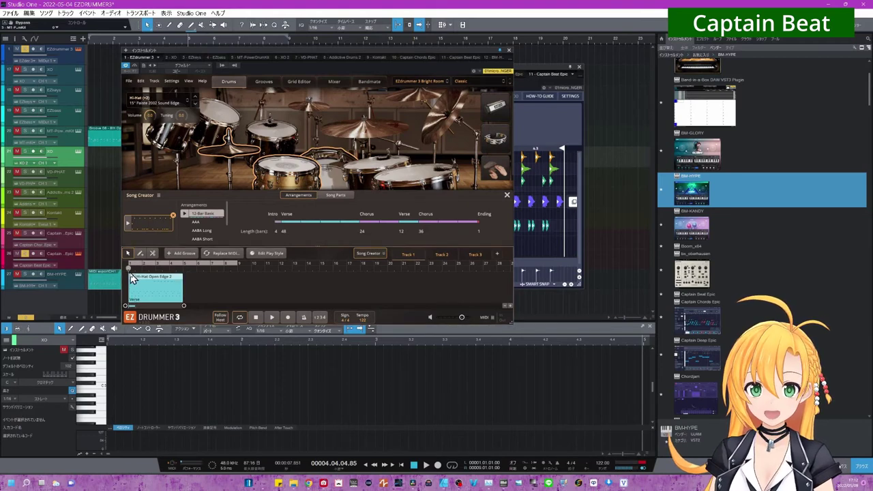
click(272, 318)
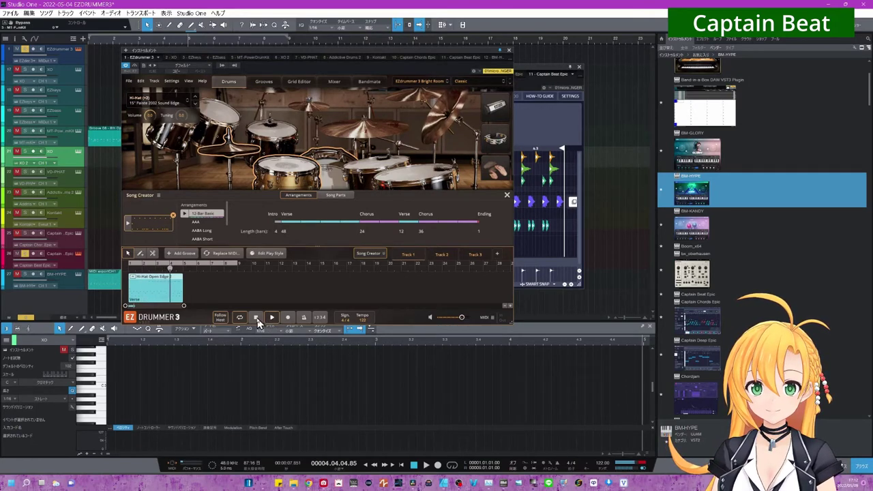
click(258, 322)
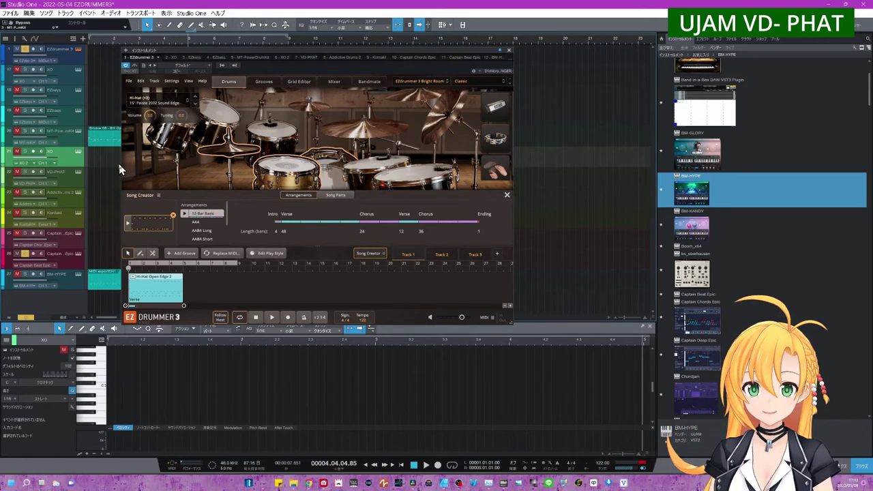
- Open the VD-PHAT instrument and audition a phrase of its Mellow Groove - 2.0 style
click(78, 175)
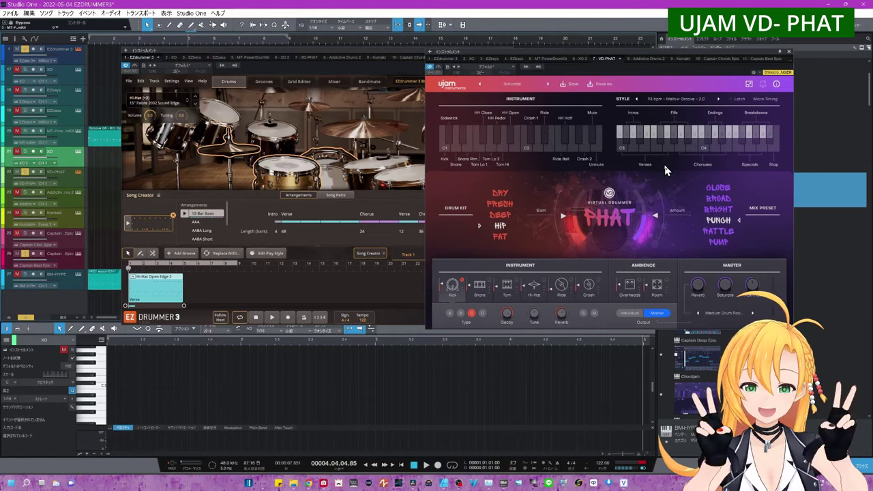
click(667, 149)
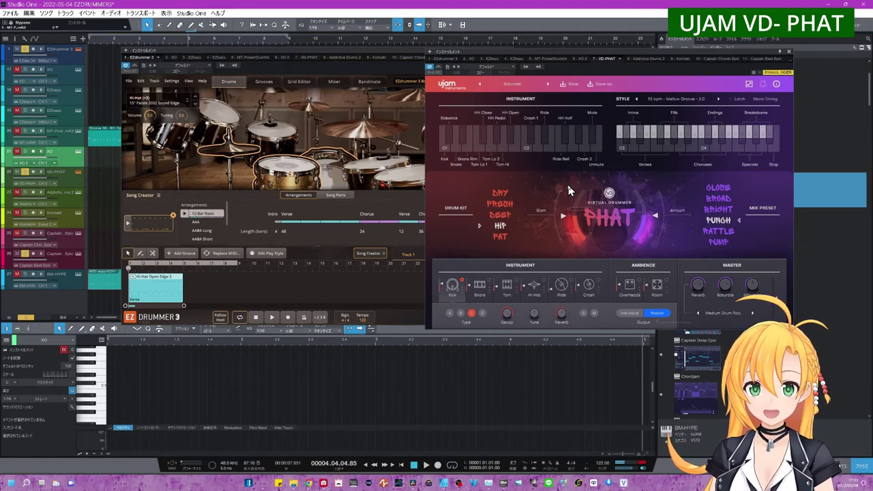
- Replace the Captain Beat groove on the EZdrummer 3 timeline with a VD-PHAT Mellow Groove phrase and play it
click(160, 300)
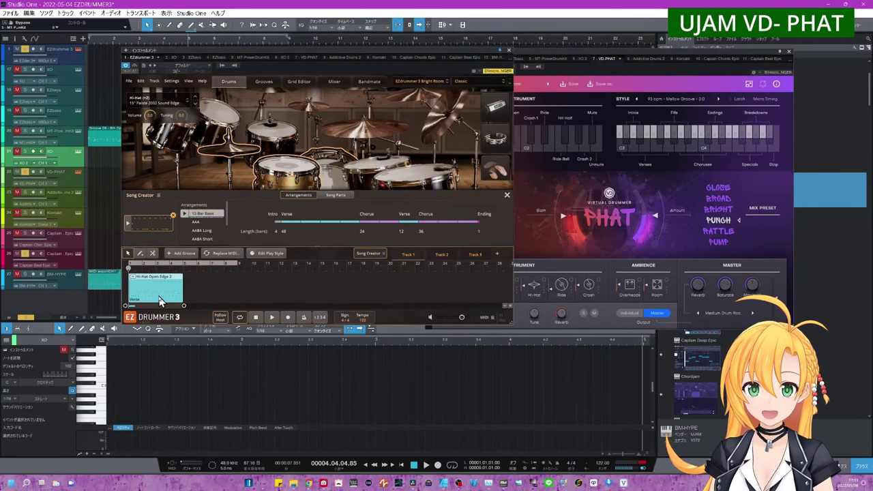
key(Delete)
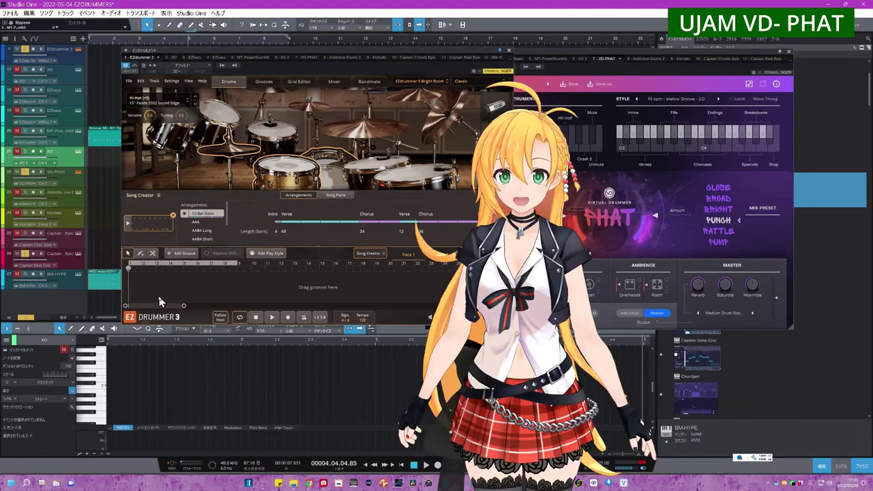
click(669, 135)
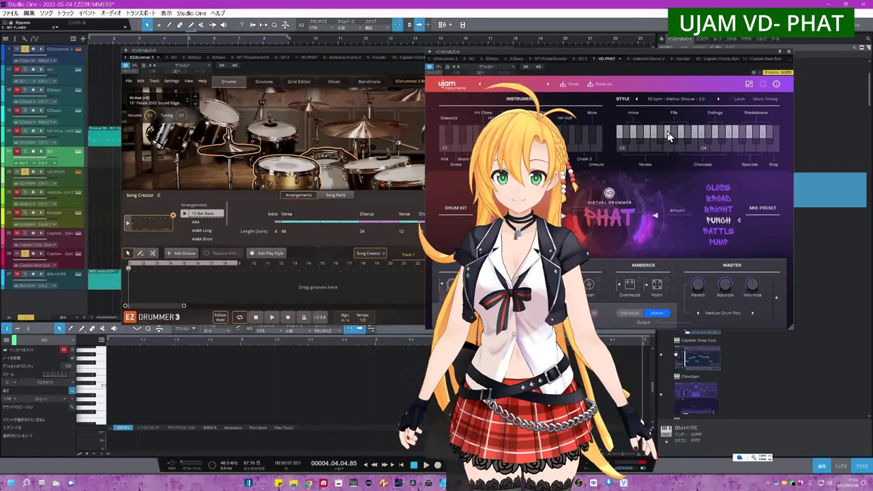
drag(667, 133, 130, 276)
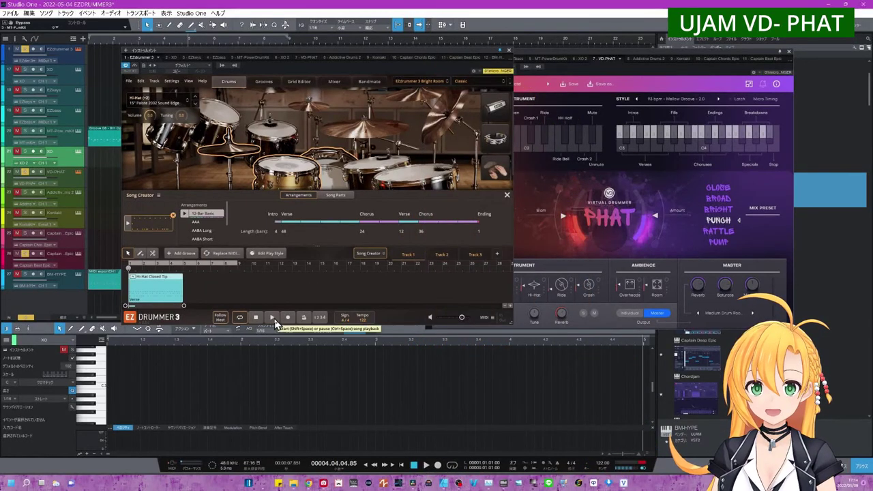
click(273, 319)
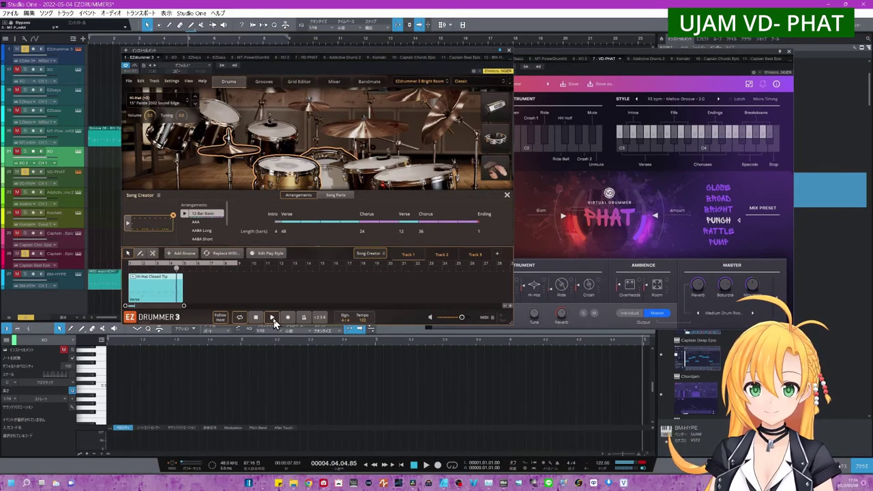
click(257, 319)
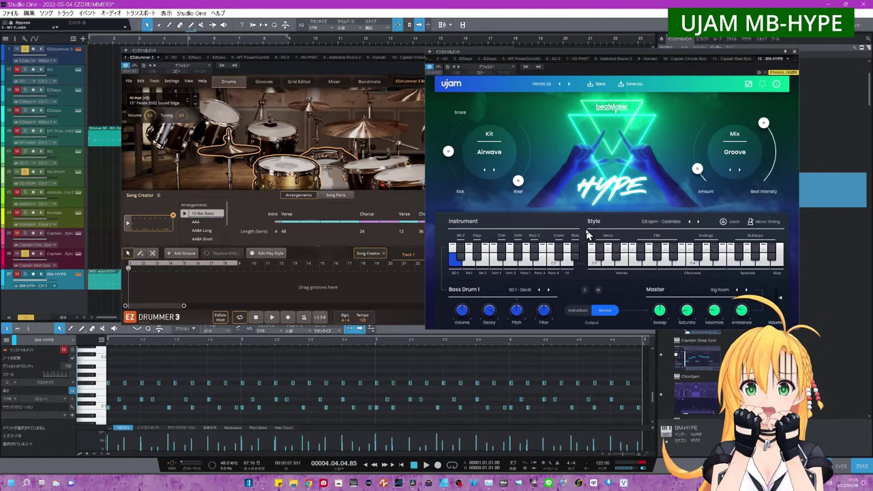
- Audition neighbouring phrases of the Colombo style in BM-HYPE
click(649, 265)
click(649, 265)
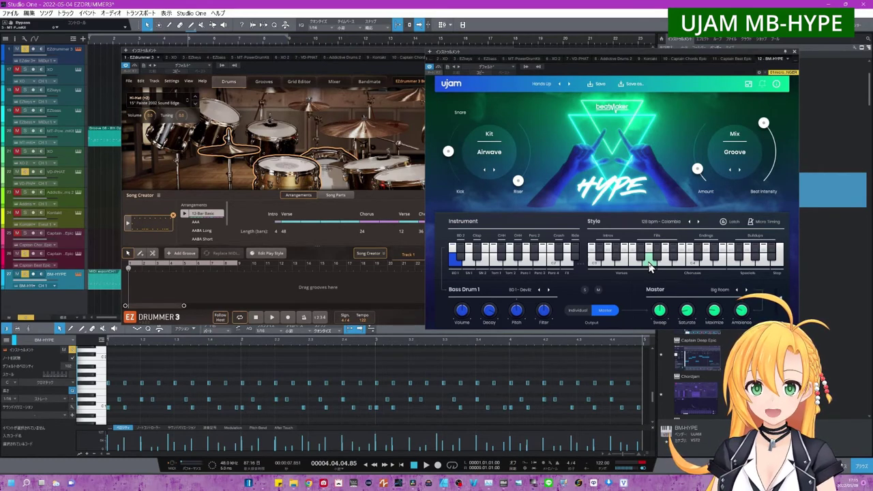
click(651, 254)
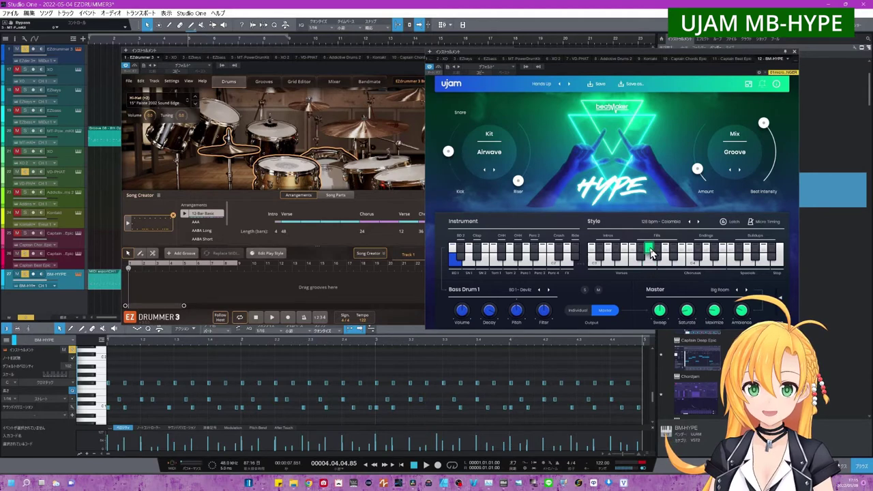
- Place the auditioned BM-HYPE fill phrase at the start of the EZdrummer 3 timeline and play it
drag(651, 254, 136, 284)
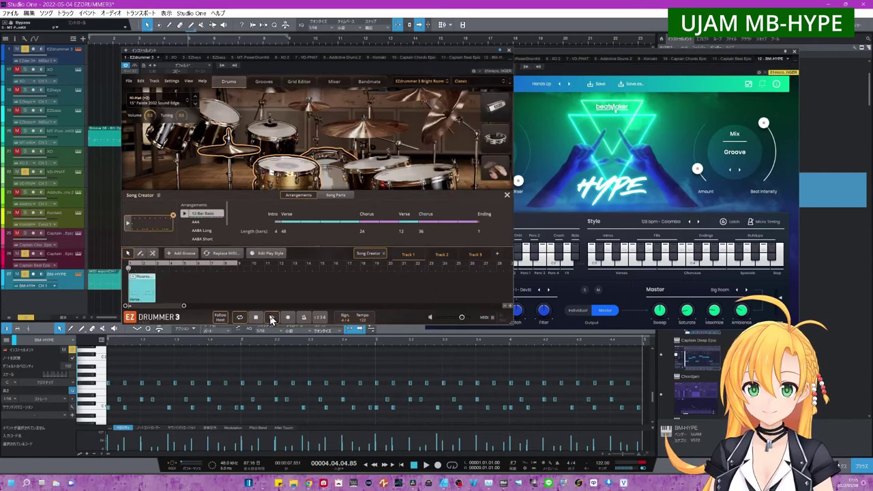
click(271, 317)
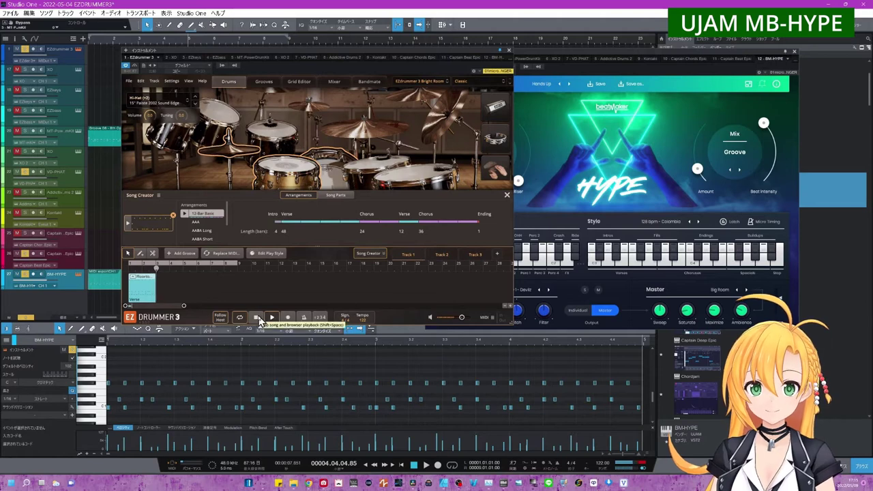
click(260, 318)
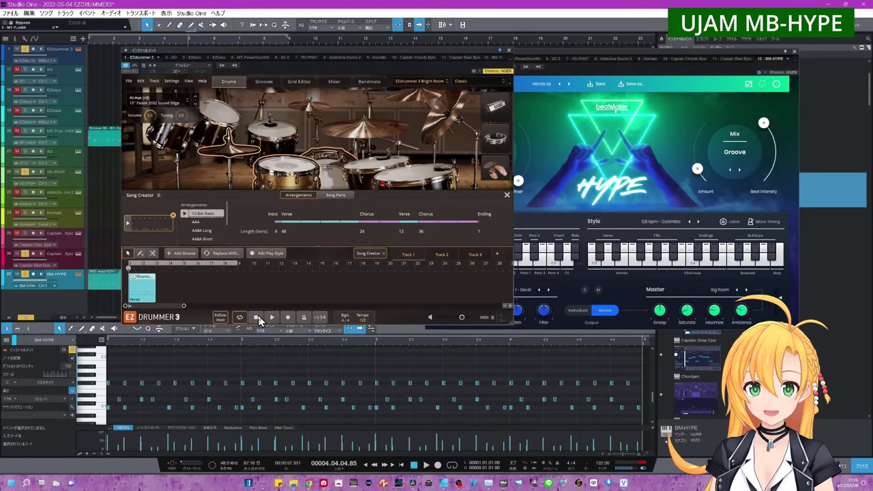
- Close the BM-HYPE instrument and add MODO DRUM to the song as a new instrument track
click(793, 53)
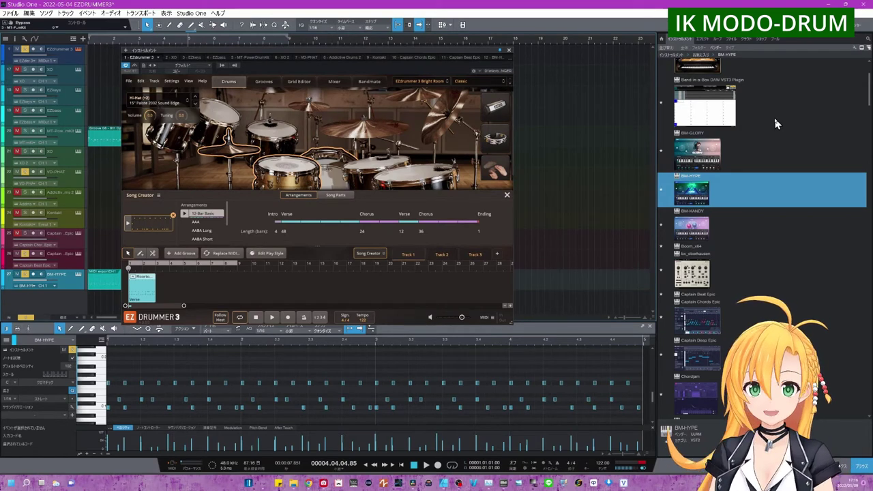
scroll(776, 123, down, 10)
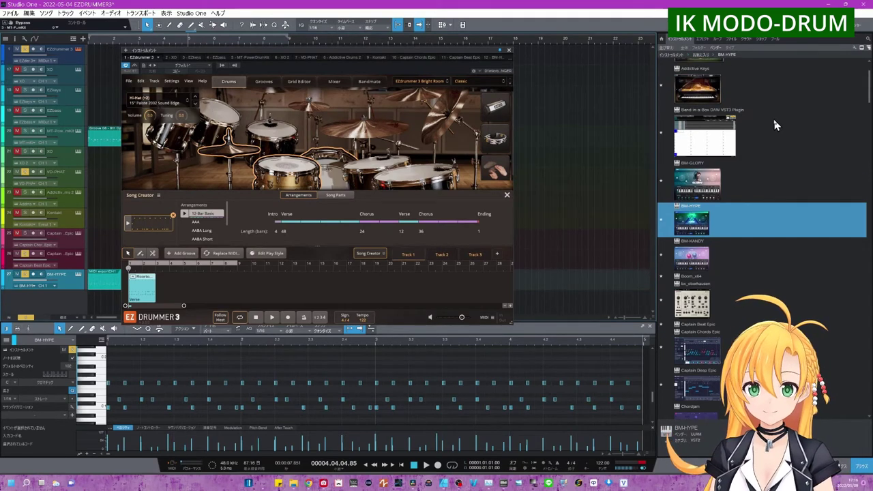
click(696, 300)
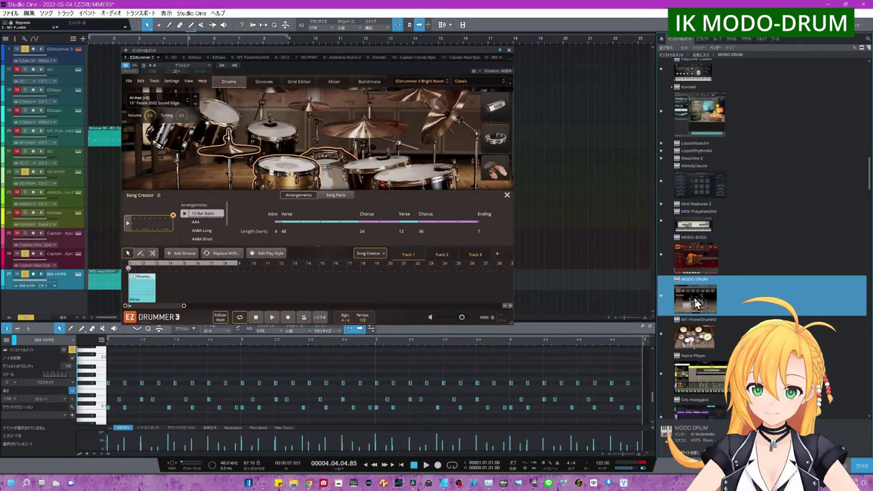
drag(696, 303, 654, 100)
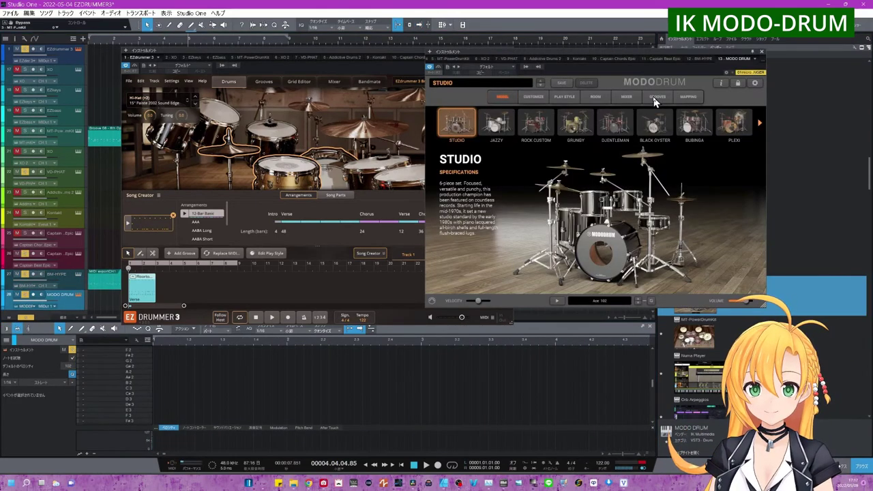
- Show MODO DRUM's groove library and audition the Ace 102 groove
click(656, 96)
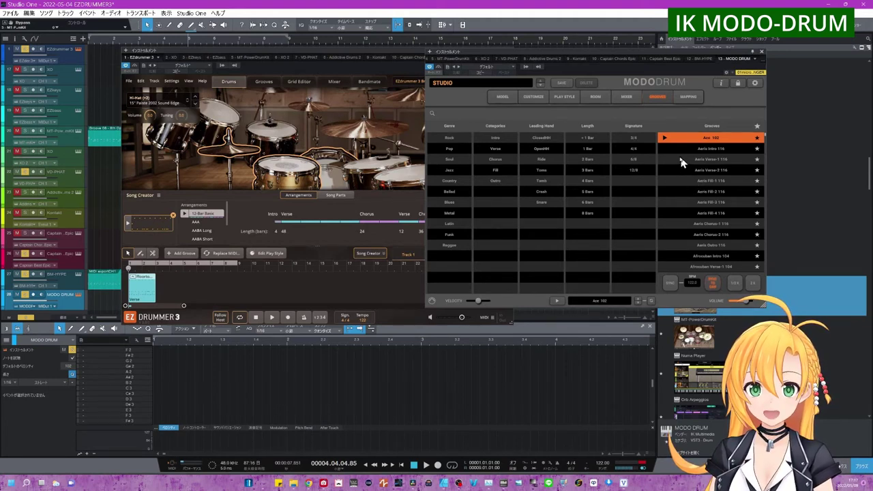
click(666, 139)
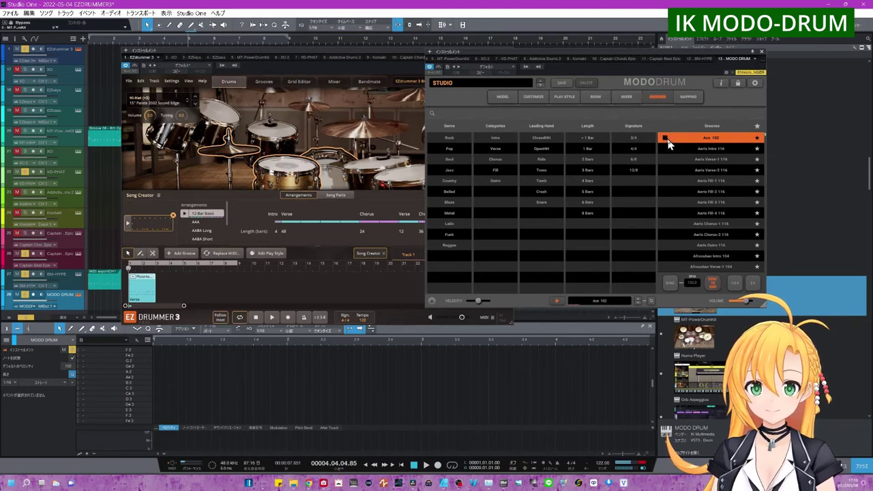
- Replace the clip at the start of the EZdrummer 3 timeline with MODO DRUM's Ace 102 groove and play it
click(666, 139)
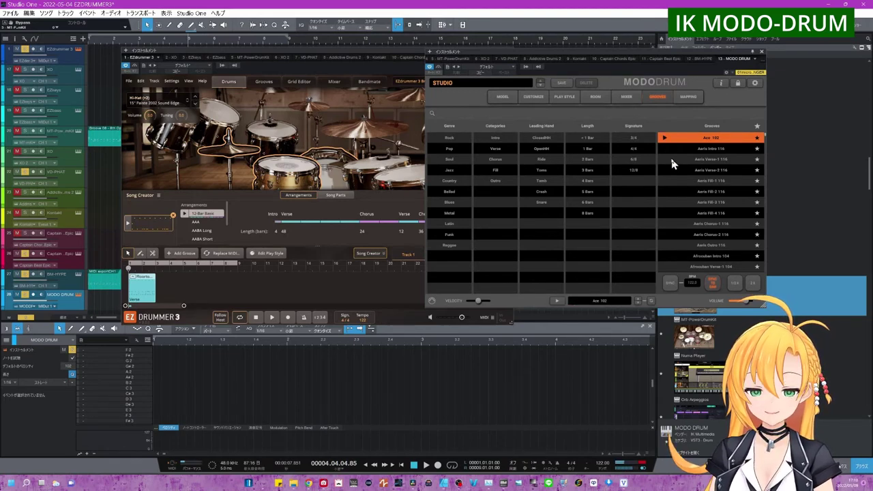
click(145, 298)
drag(712, 139, 152, 292)
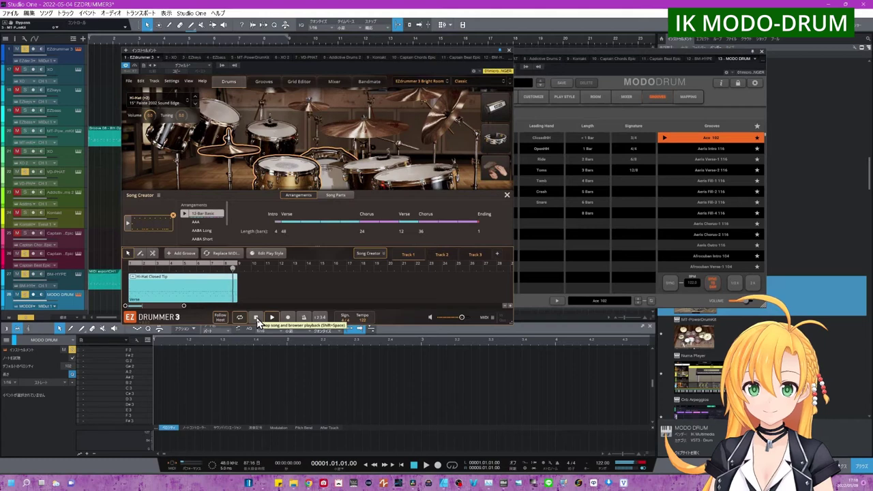
click(257, 319)
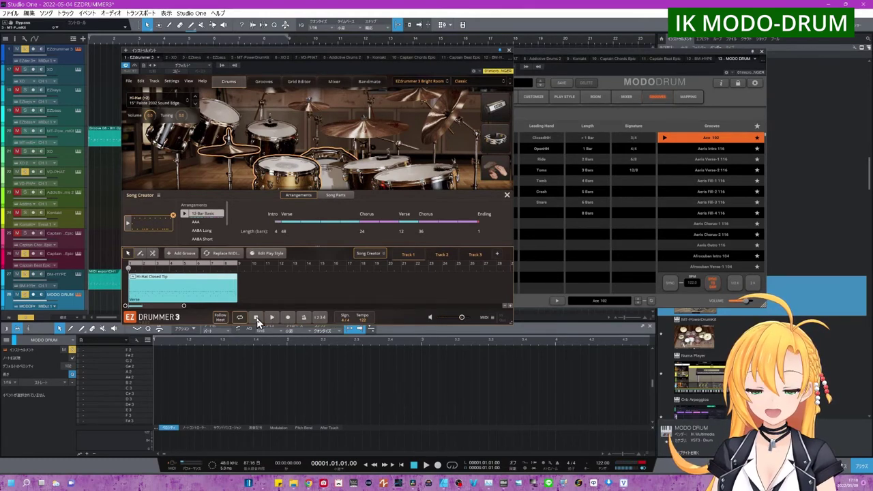
- Show MODO DRUM's drum kit models and load the DJENTLEMAN kit
click(520, 104)
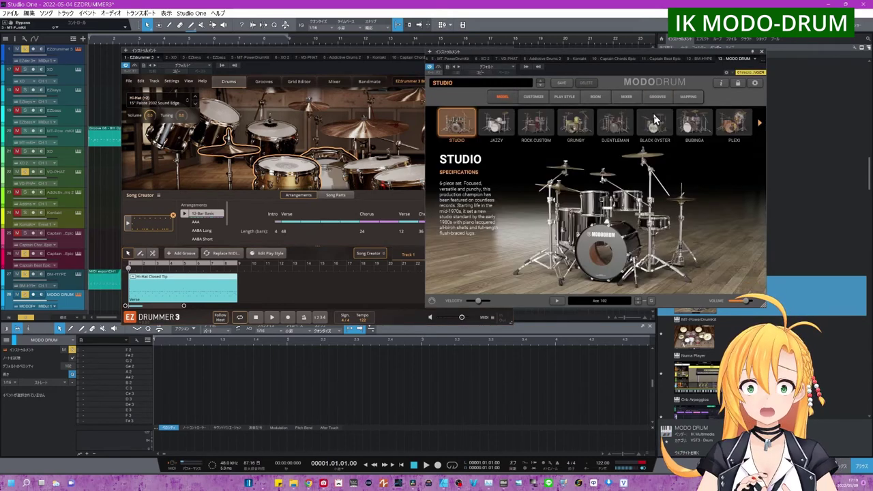
click(617, 128)
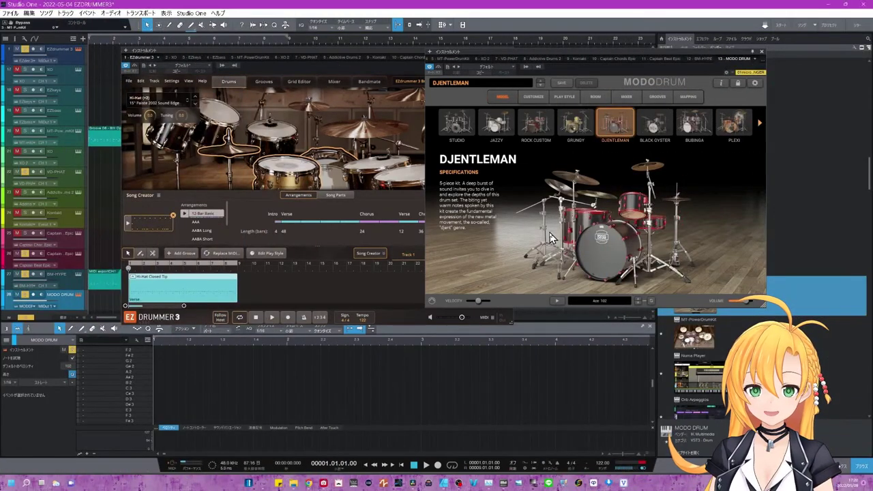
- Switch to Chrome to view the DRUM MIDI pack listing on sonicwire.com, and return to Studio One
click(311, 484)
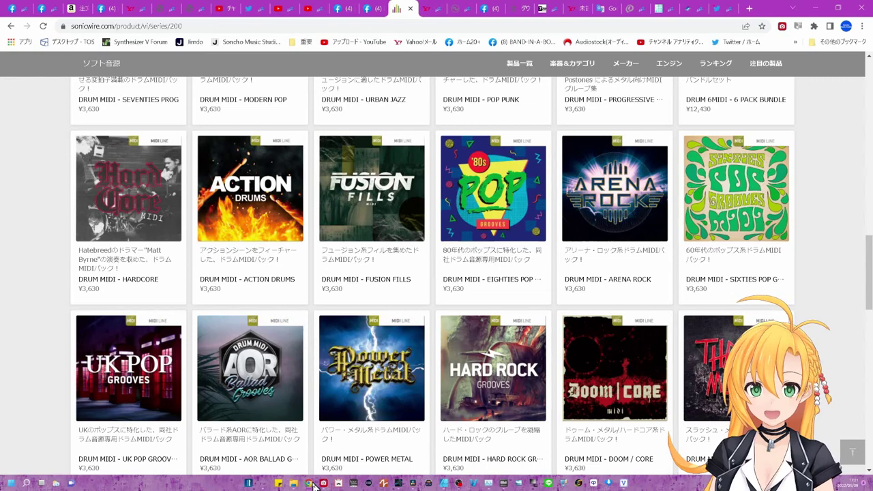
click(815, 9)
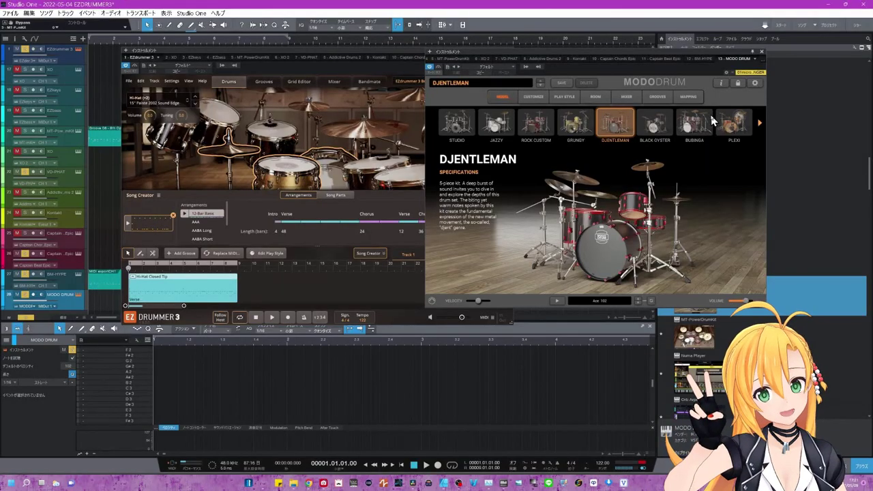